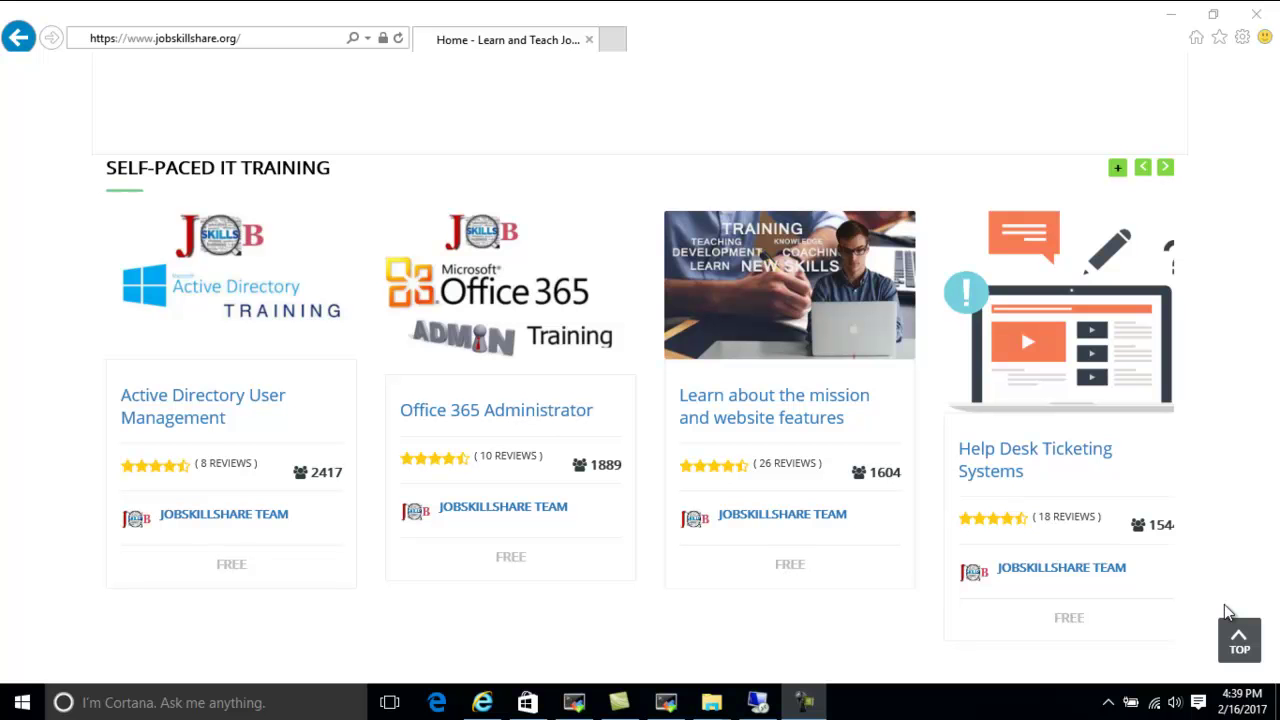
Look over the Job Skill Share home page and its self-paced IT training courses, and switch to the MobaXterm window.
left_click(1236, 630)
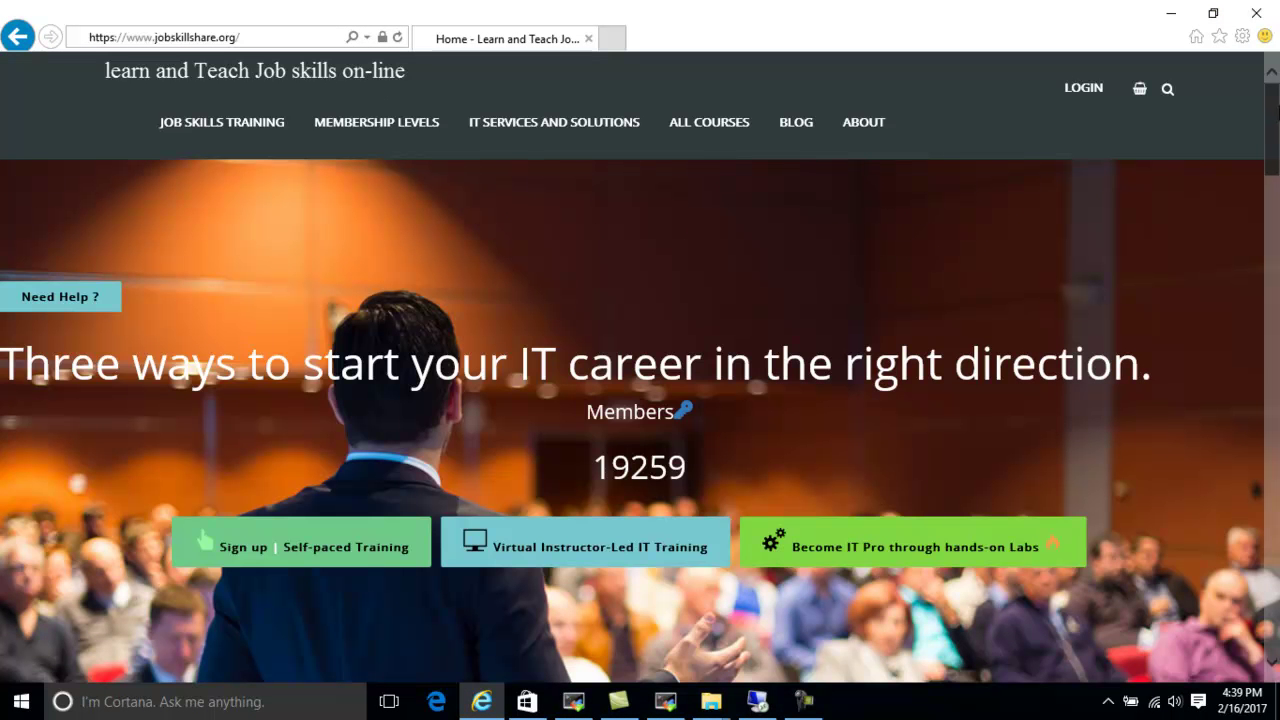
left_click_drag(1277, 110, 1277, 290)
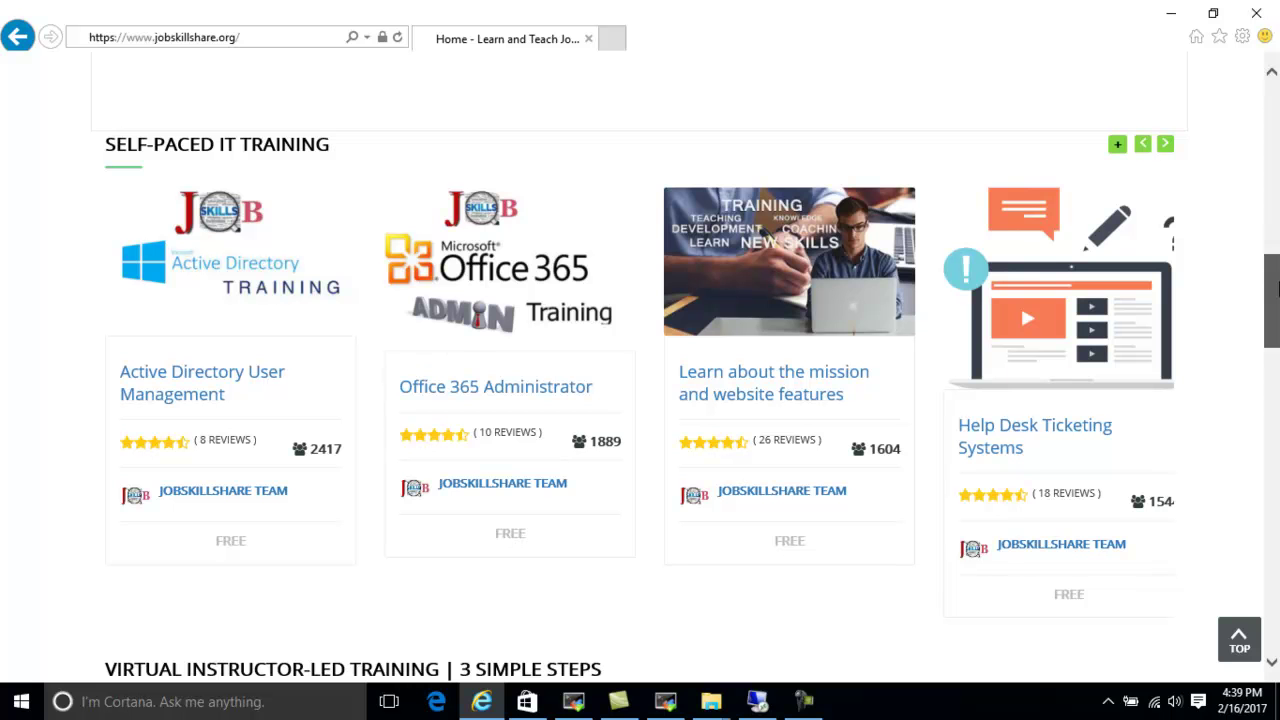
left_click_drag(1276, 288, 1277, 110)
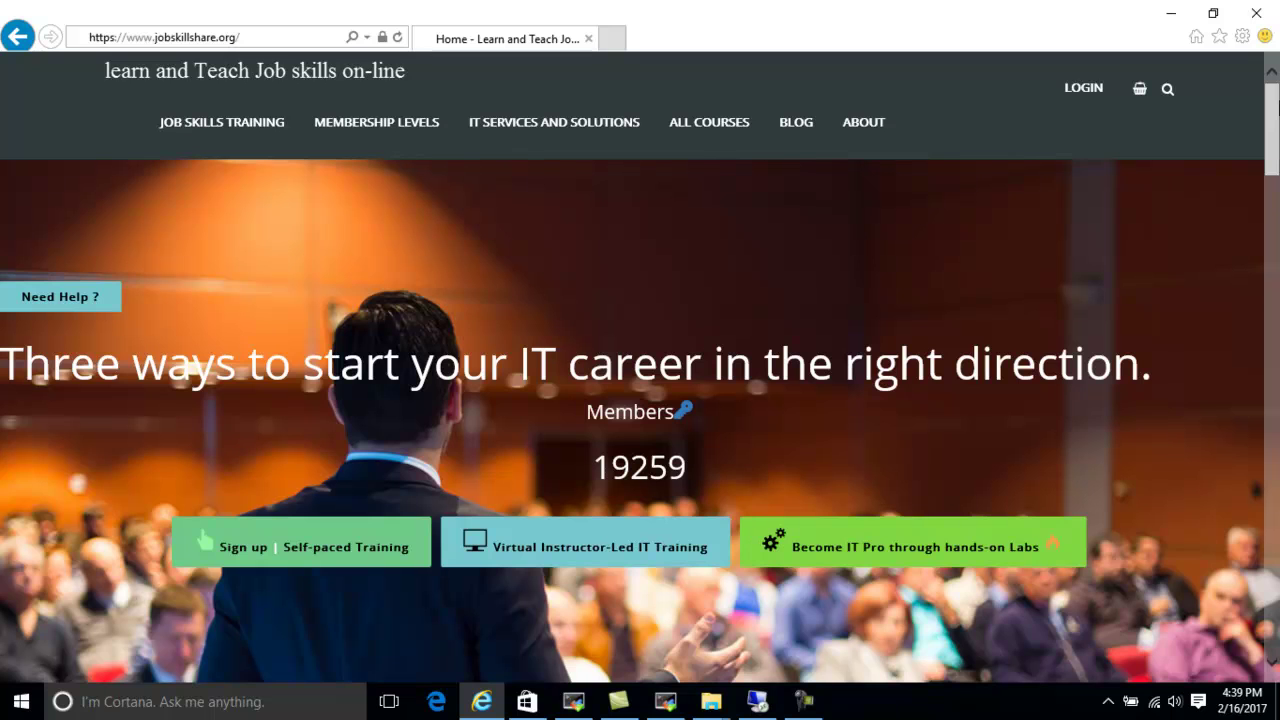
left_click(1173, 20)
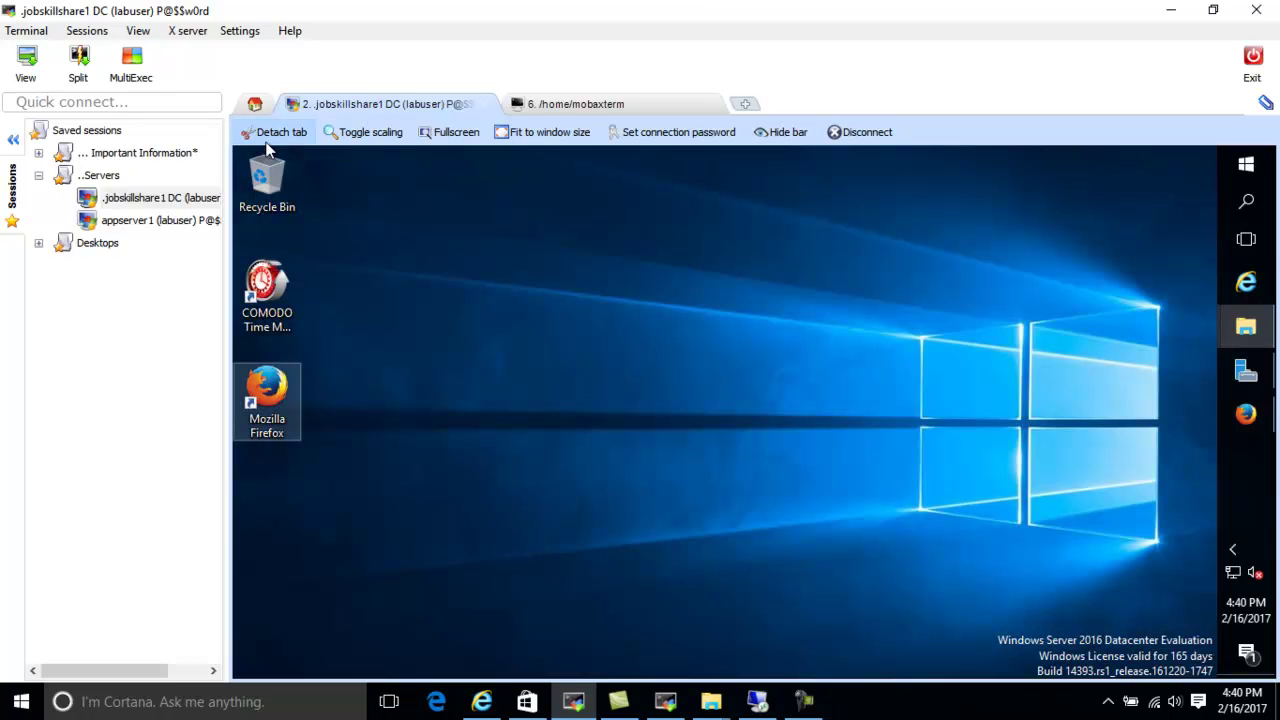
Examine the saved jobskillshare1 DC and appserver1 sessions grouped under the Servers folder.
left_click(161, 220)
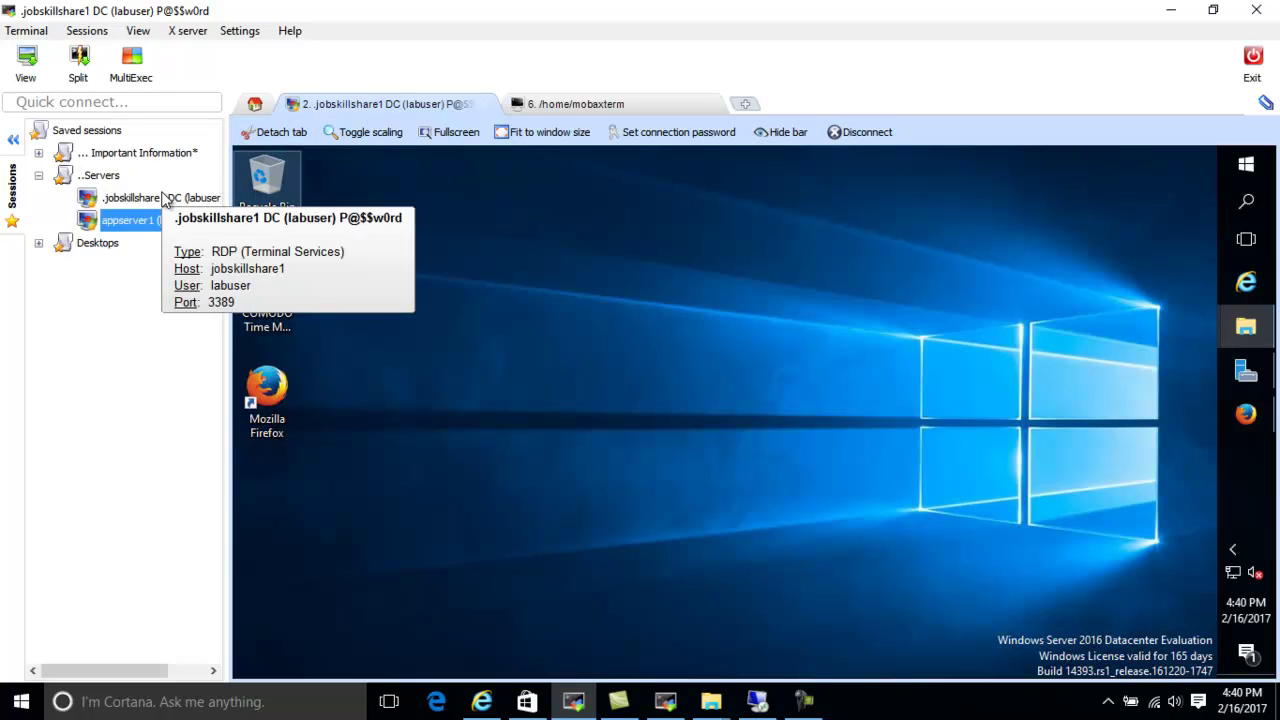
left_click(163, 199)
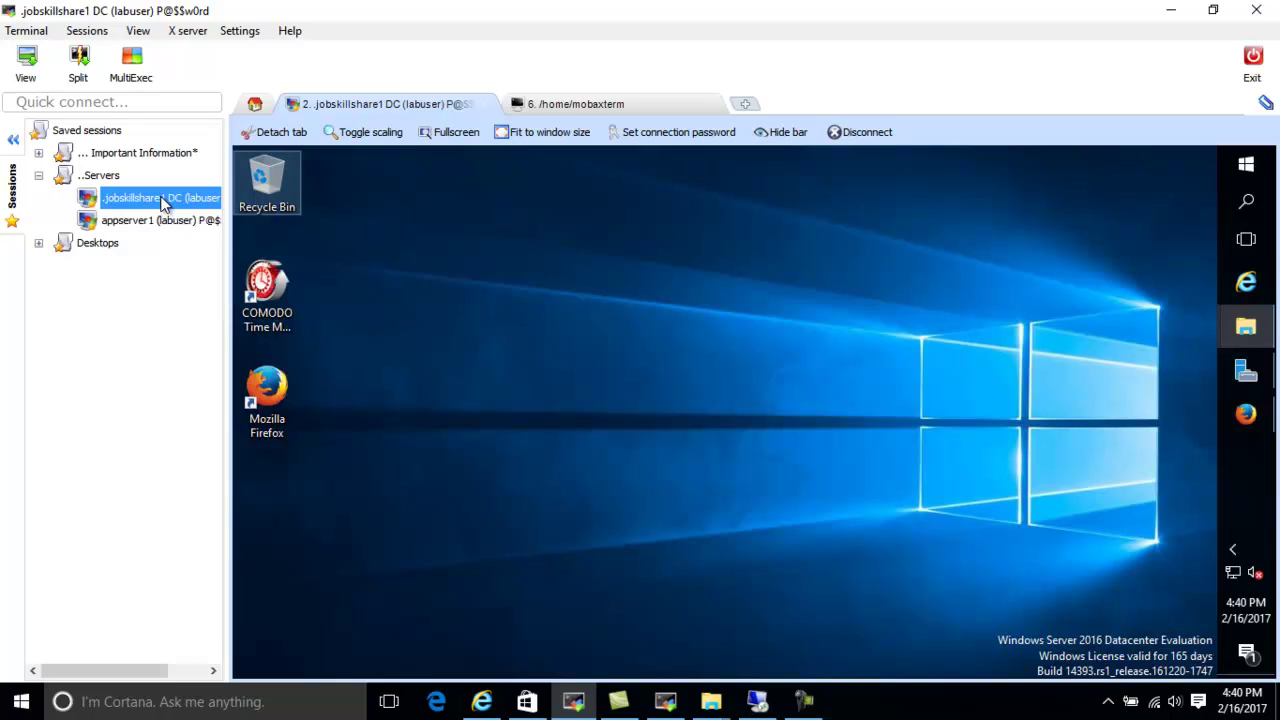
left_click(149, 228)
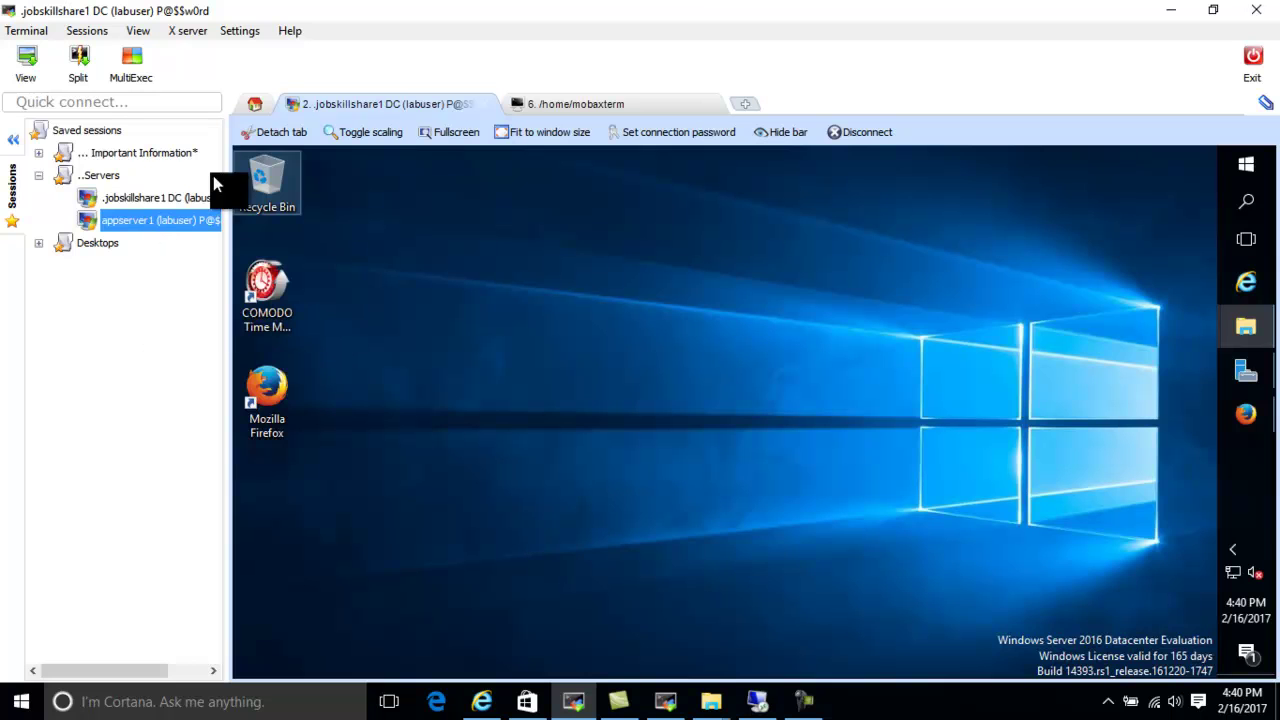
left_click(196, 206)
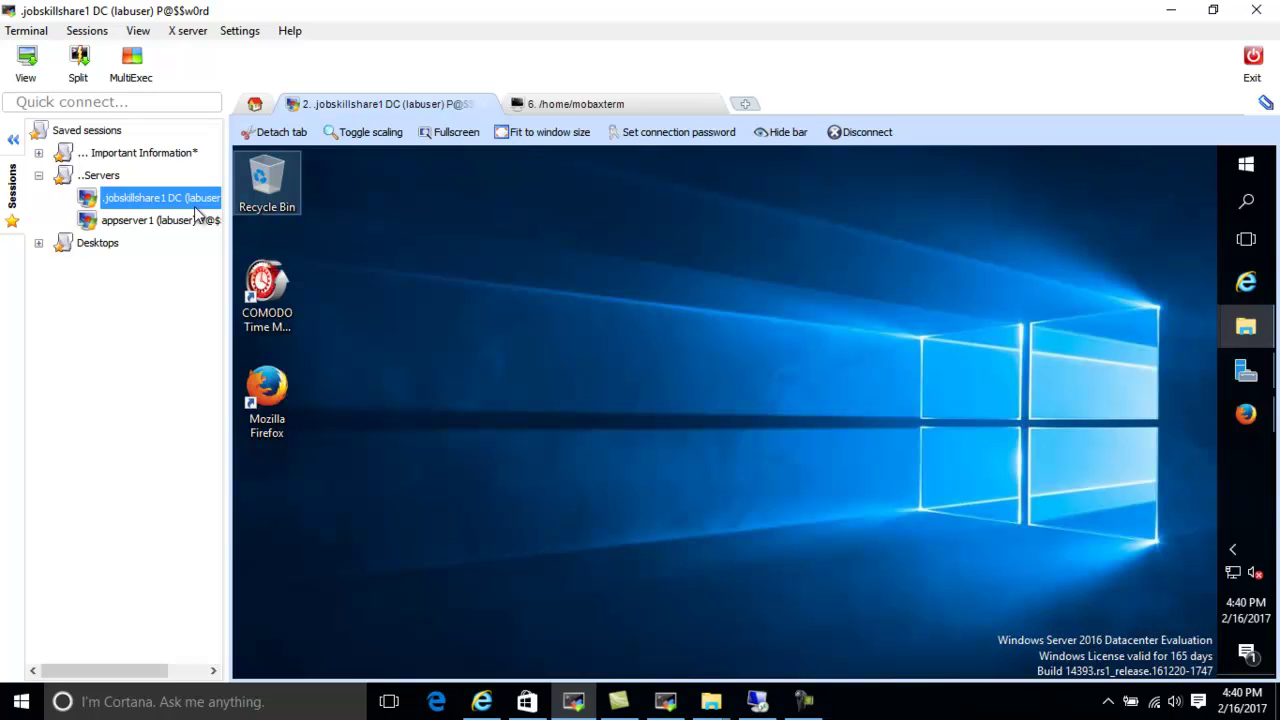
left_click(102, 182)
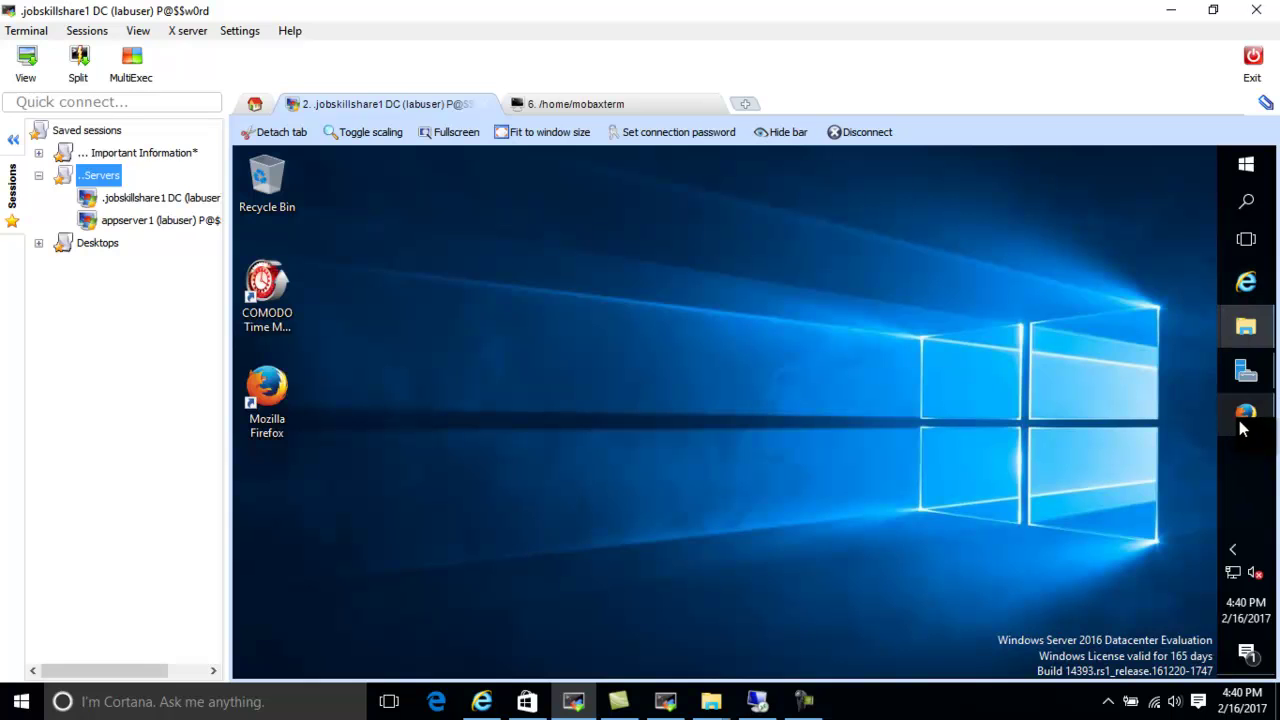
Bring up Firefox on the remote server and open the MobaXterm Download page from the Google results.
mouse_move(1243, 428)
left_click(1178, 436)
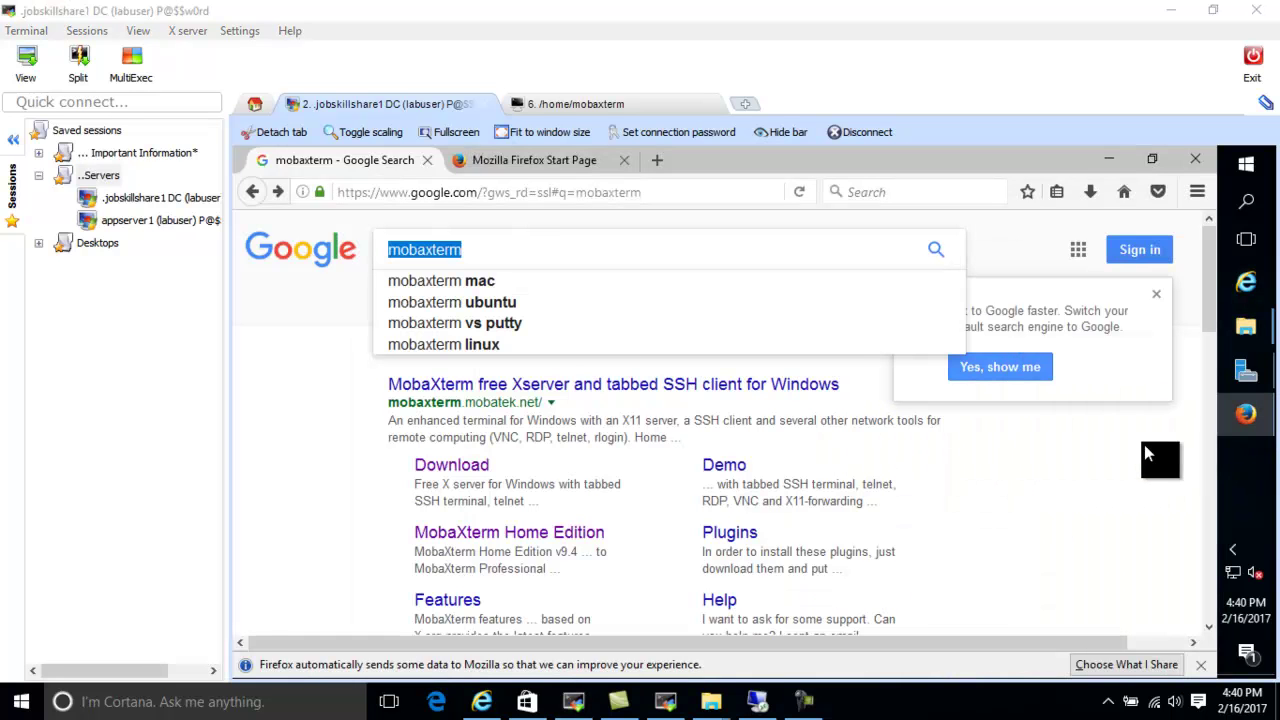
left_click(498, 258)
double_click(417, 250)
left_click(470, 462)
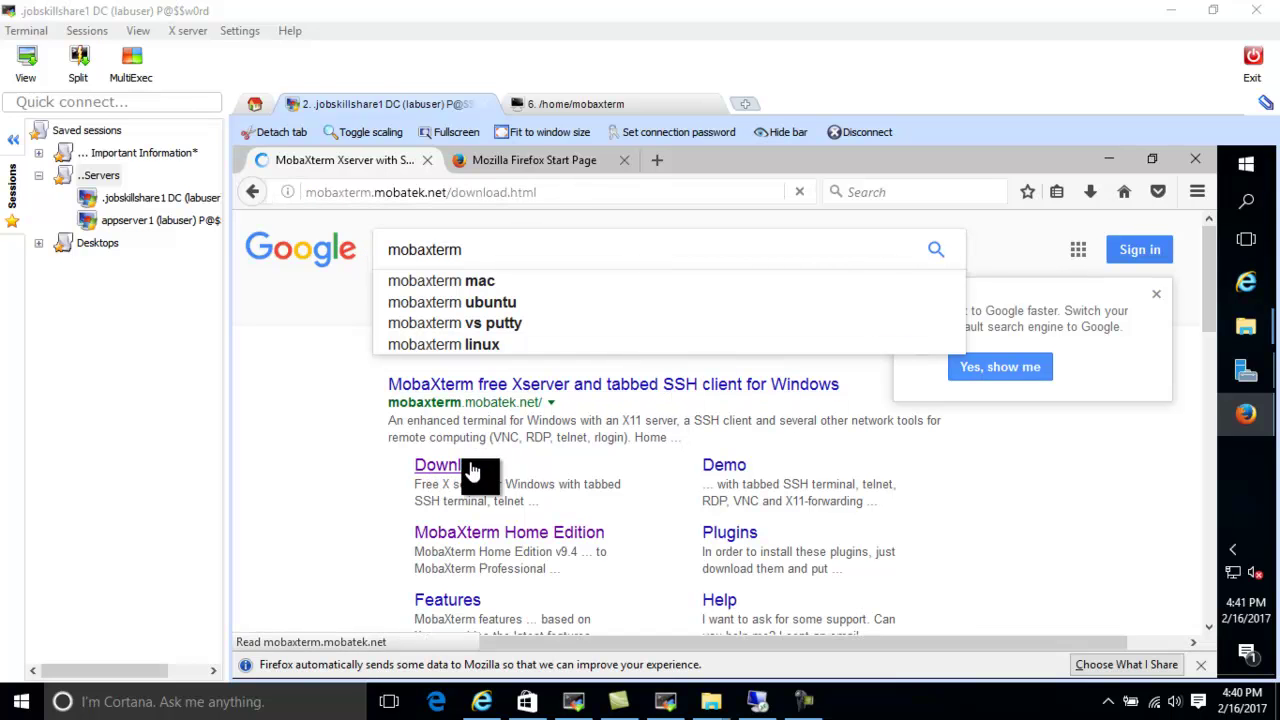
Review the free Home Edition offer on the MobaXterm download page.
left_click_drag(606, 365, 398, 389)
left_click(944, 354)
double_click(944, 354)
left_click_drag(462, 466, 529, 495)
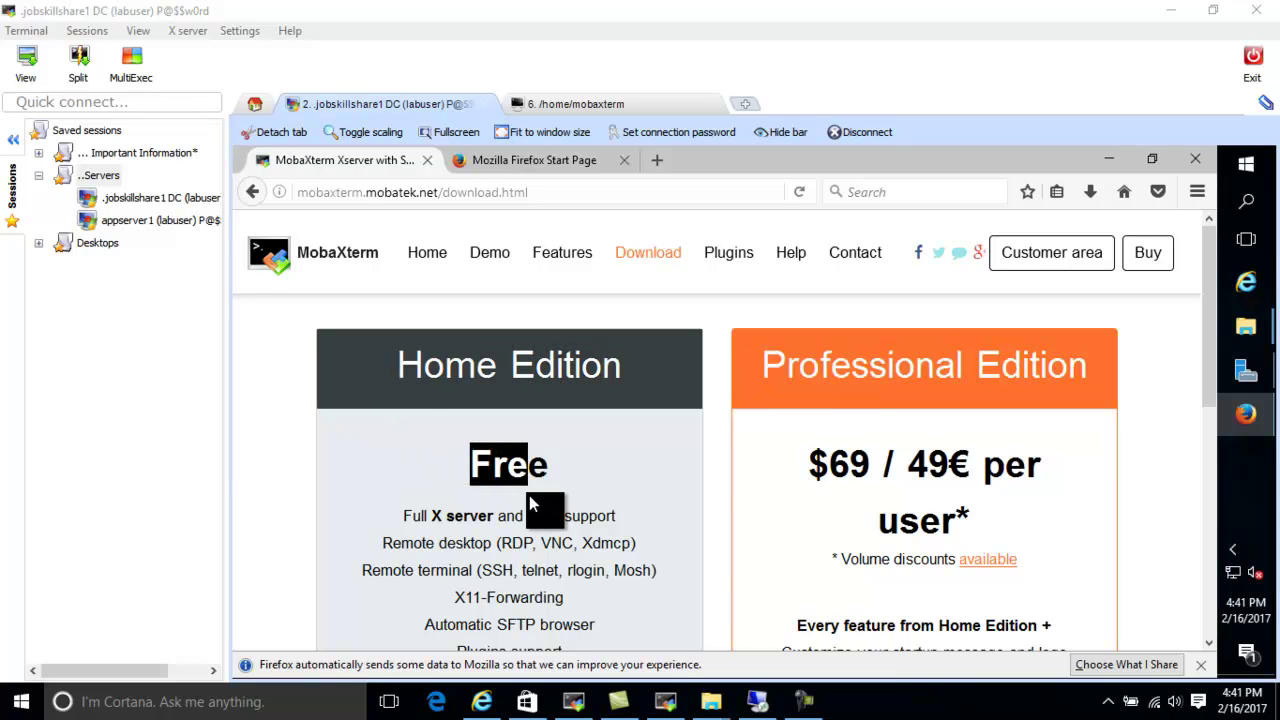
left_click_drag(1210, 249, 1150, 220)
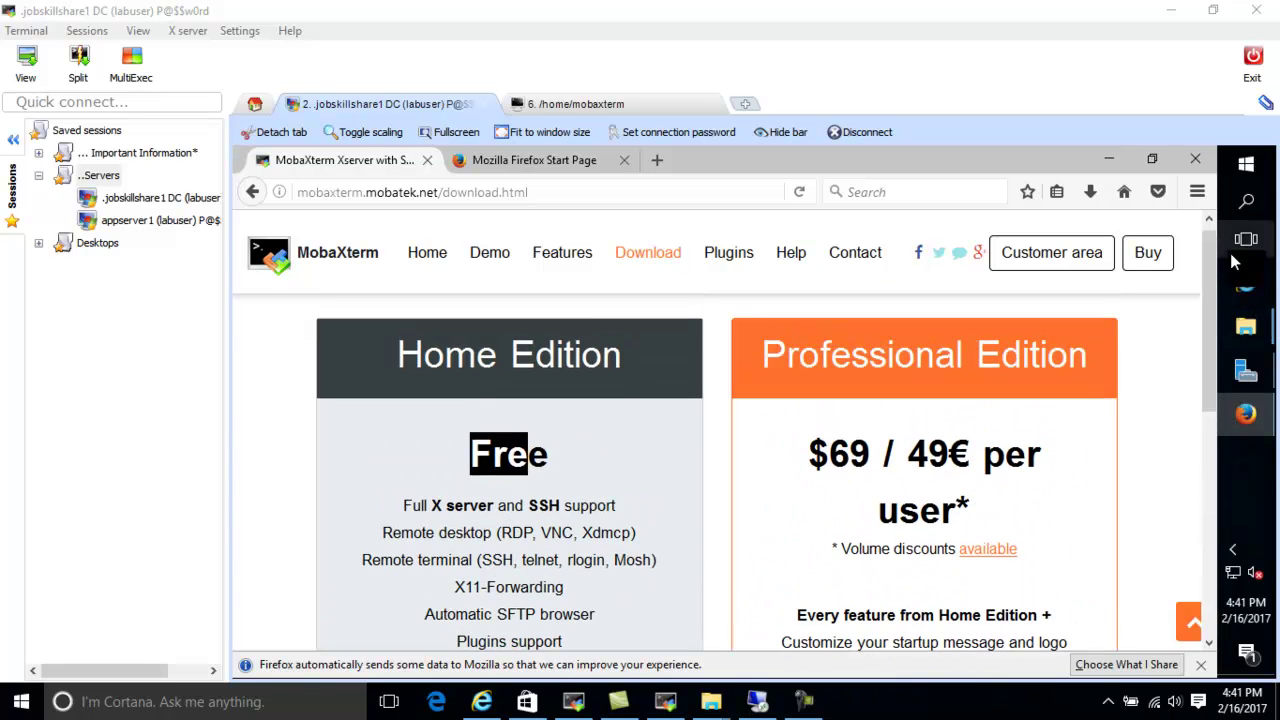
Run MobaXterm_Personal_9.4 from the MobaXterm_v9.4 folder in Downloads and maximize its window.
left_click(1100, 190)
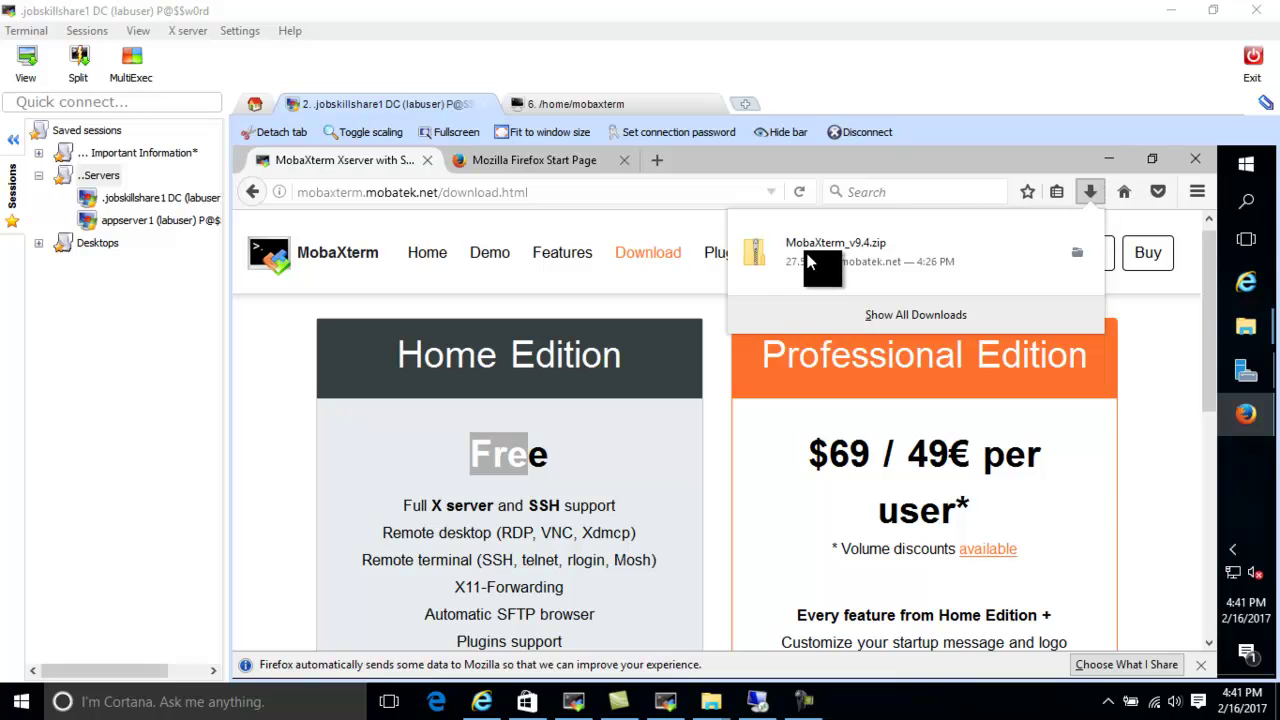
left_click(1078, 256)
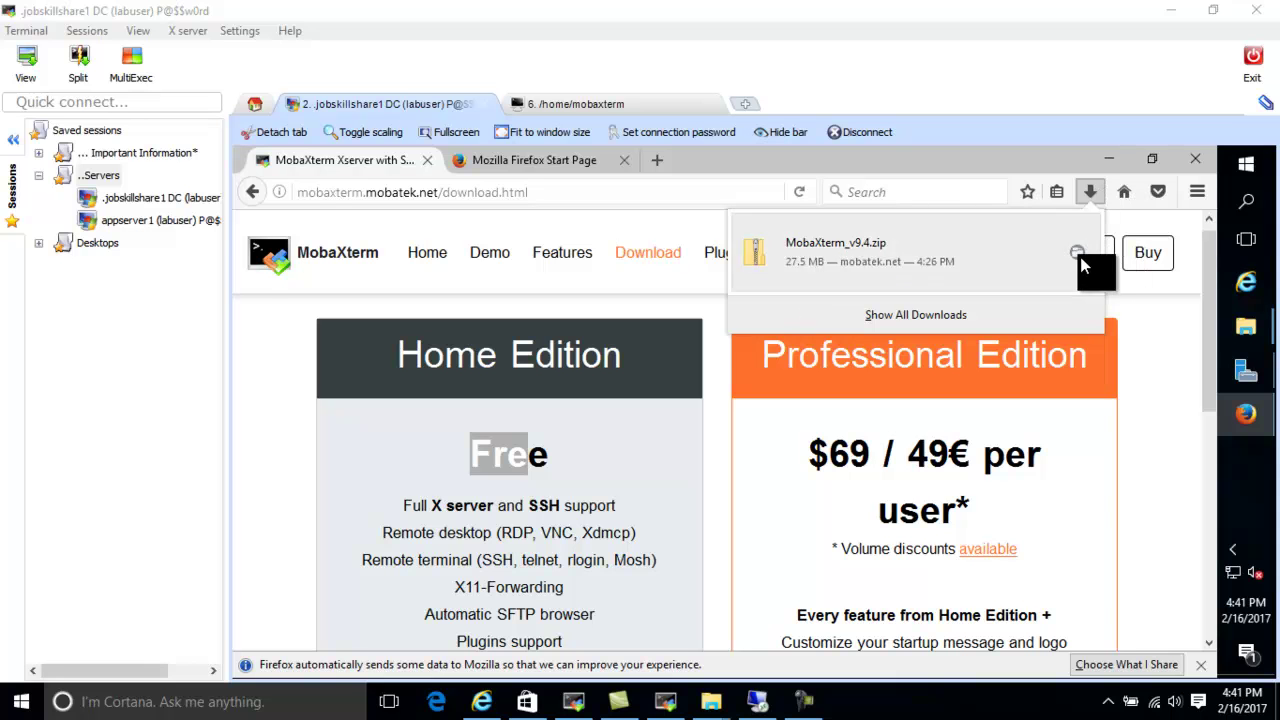
double_click(620, 269)
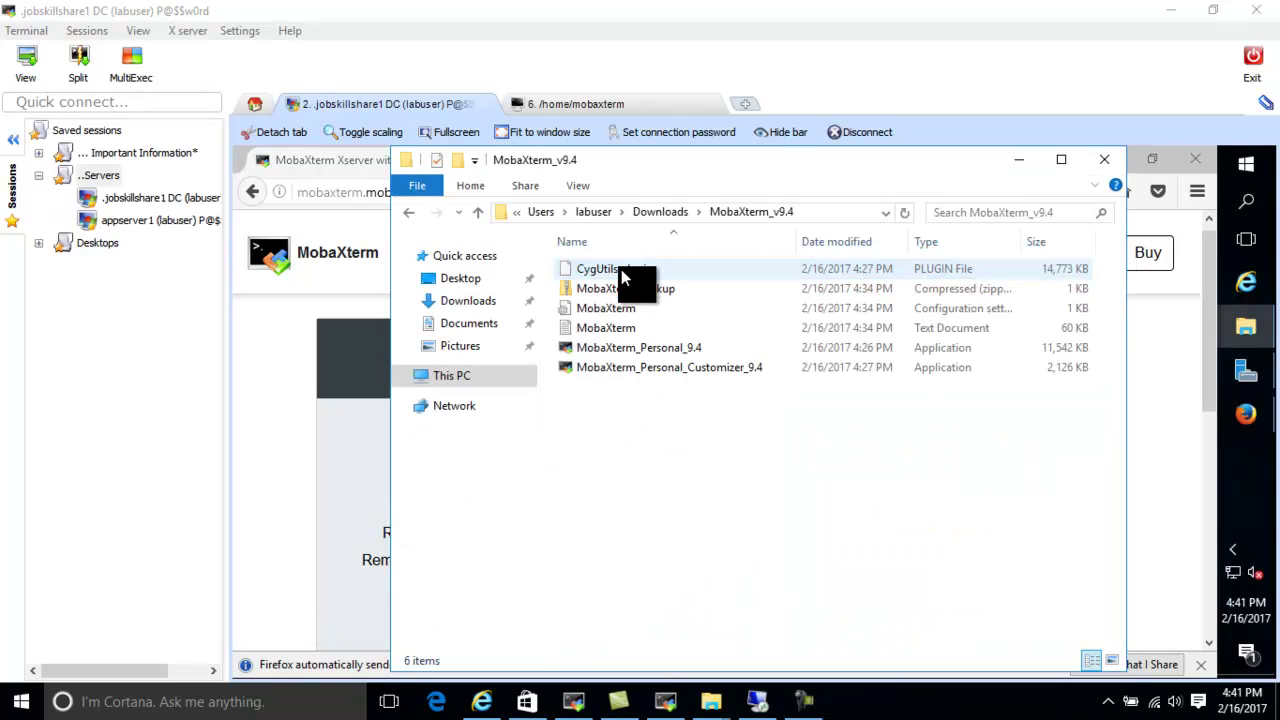
double_click(602, 347)
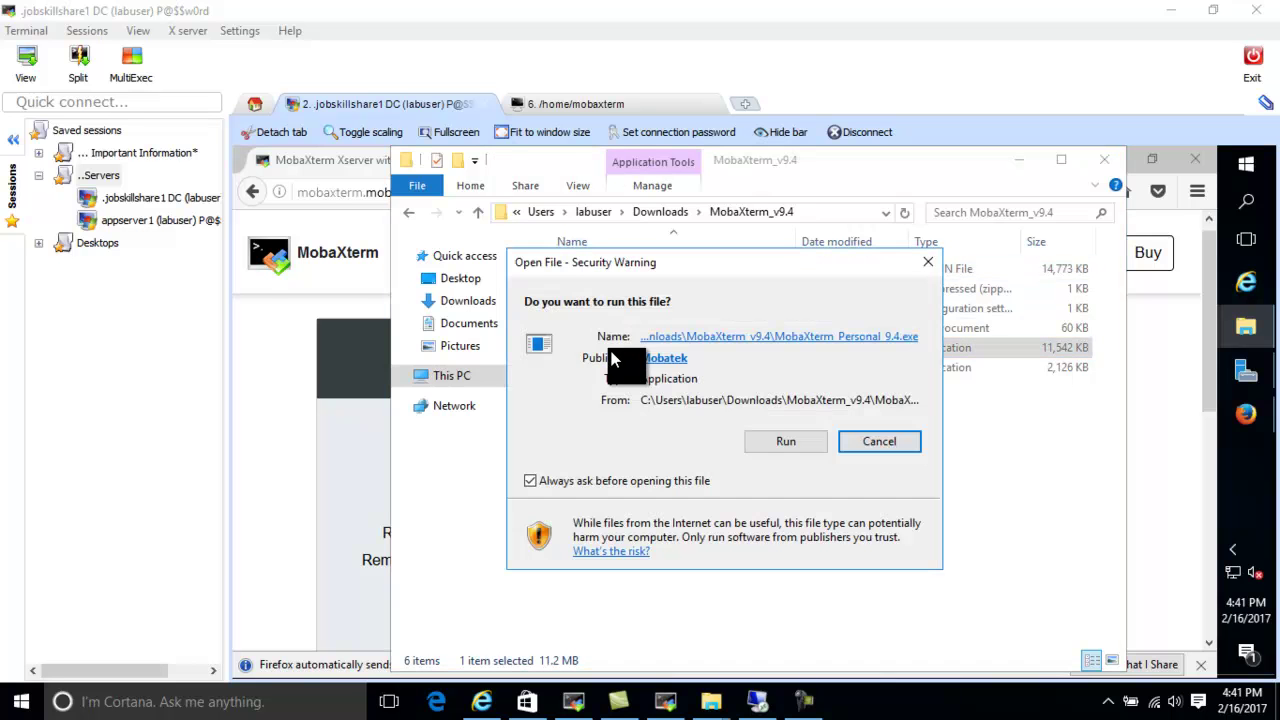
left_click(782, 445)
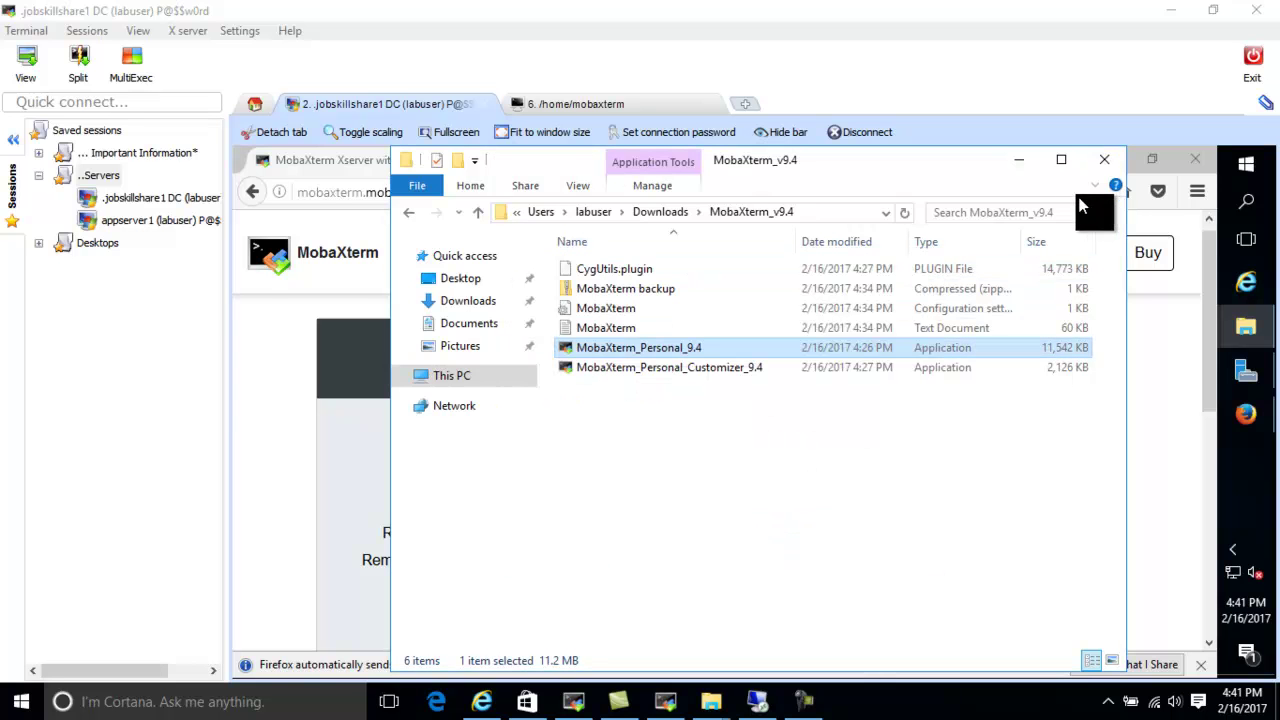
left_click(1152, 159)
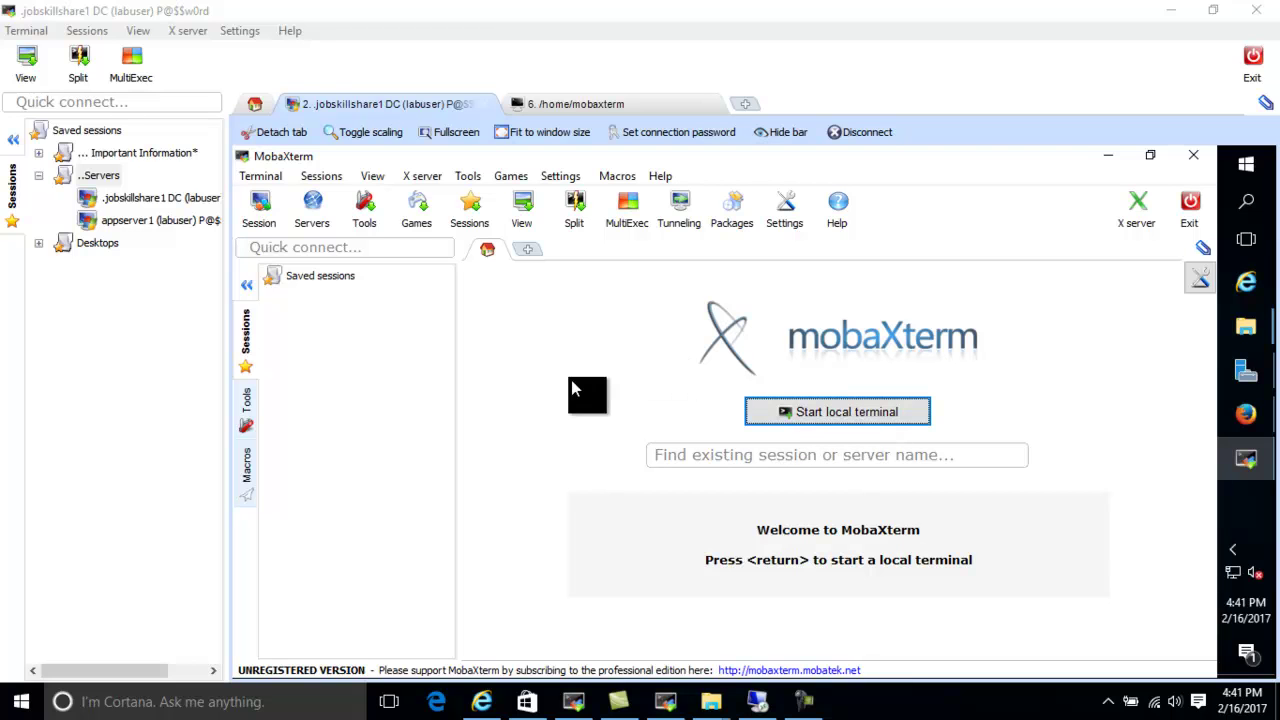
Create a new Shell session with Cmd as the terminal shell.
left_click(321, 177)
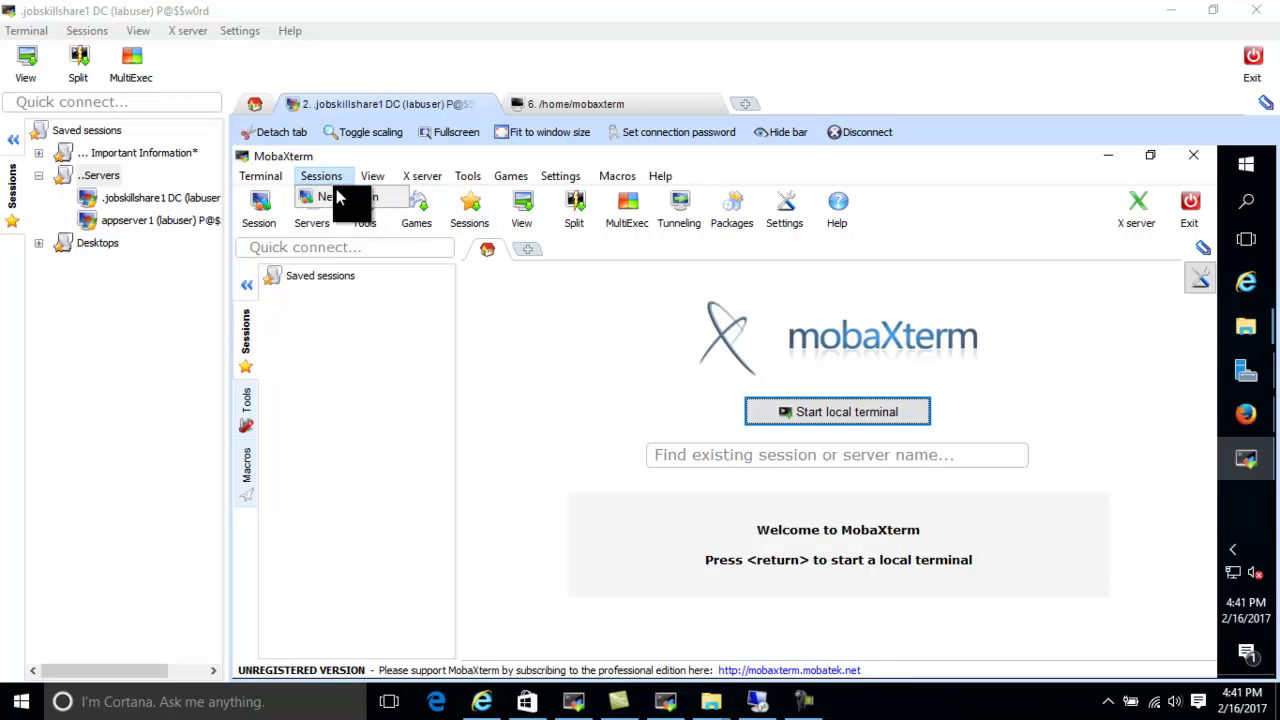
left_click(341, 199)
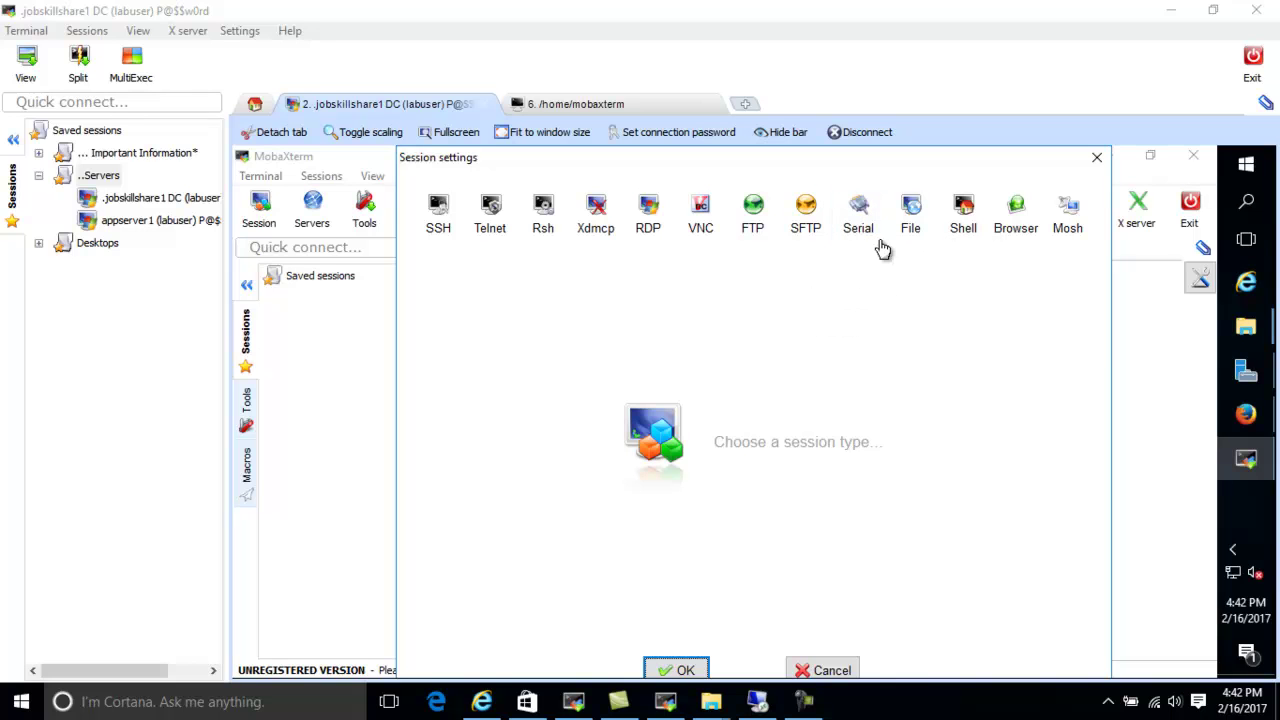
left_click(961, 238)
left_click(596, 335)
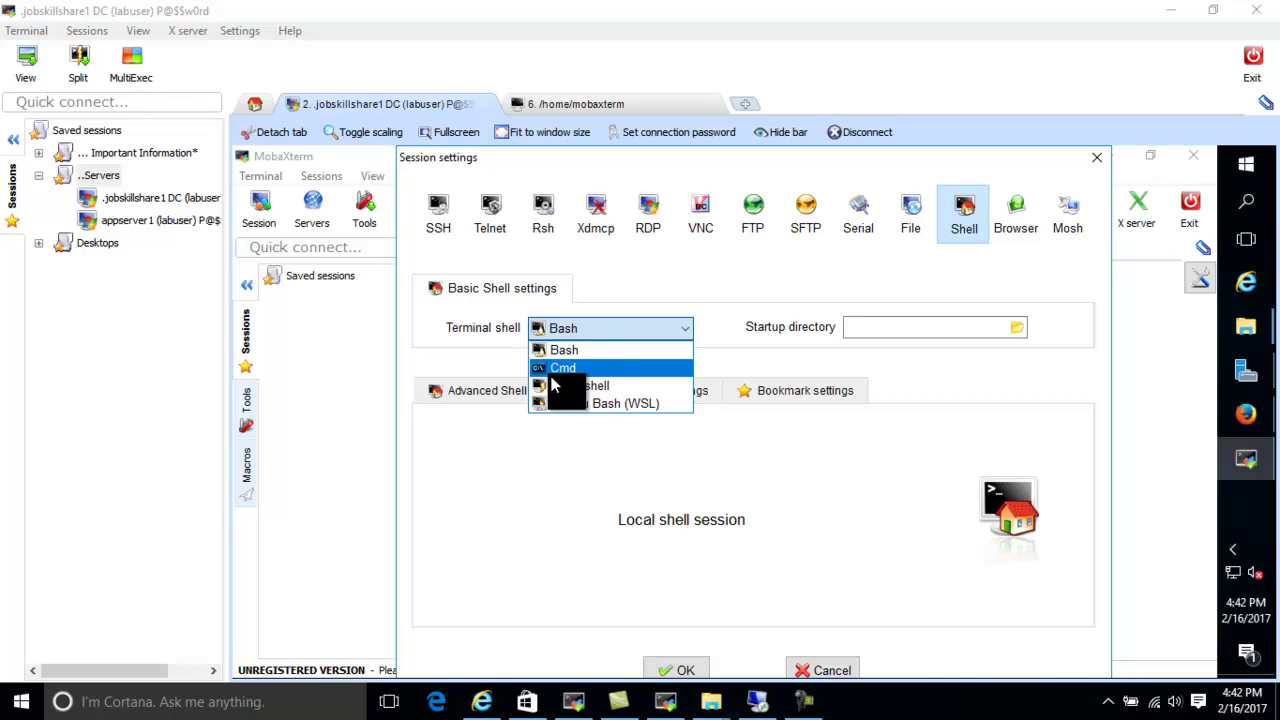
left_click(565, 373)
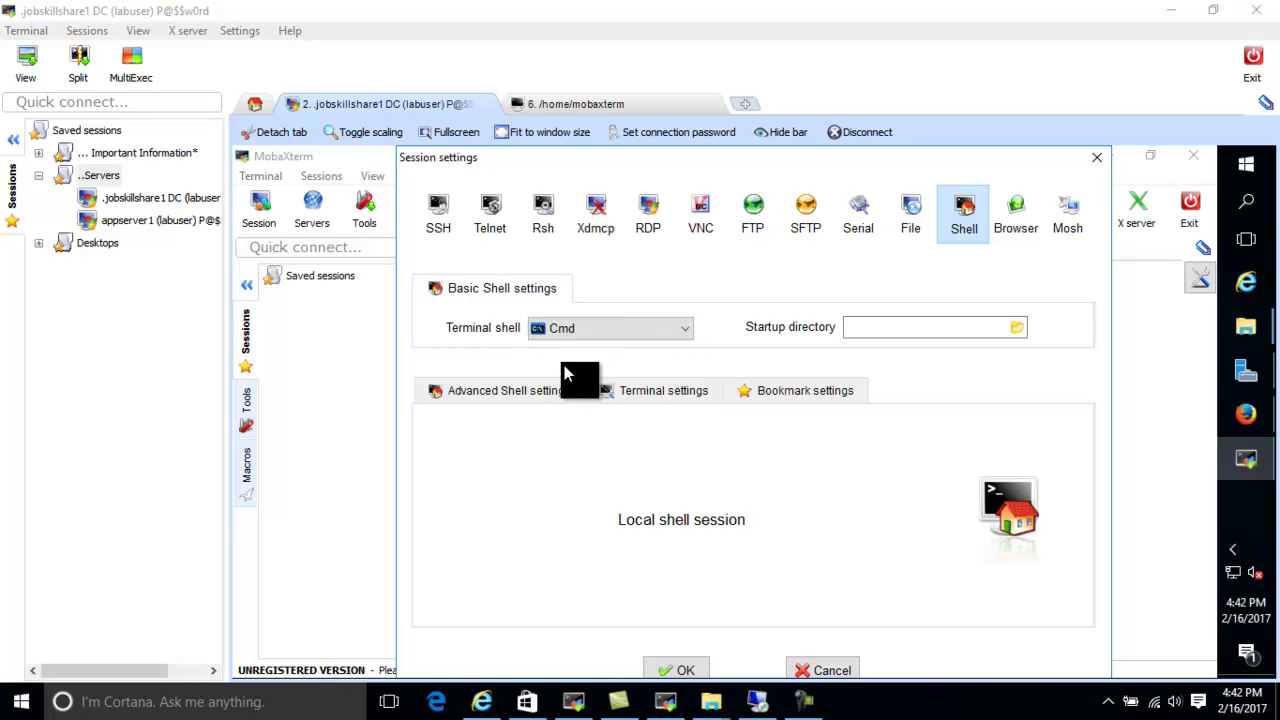
Set the session's startup directory to the Desktop folder.
left_click(903, 327)
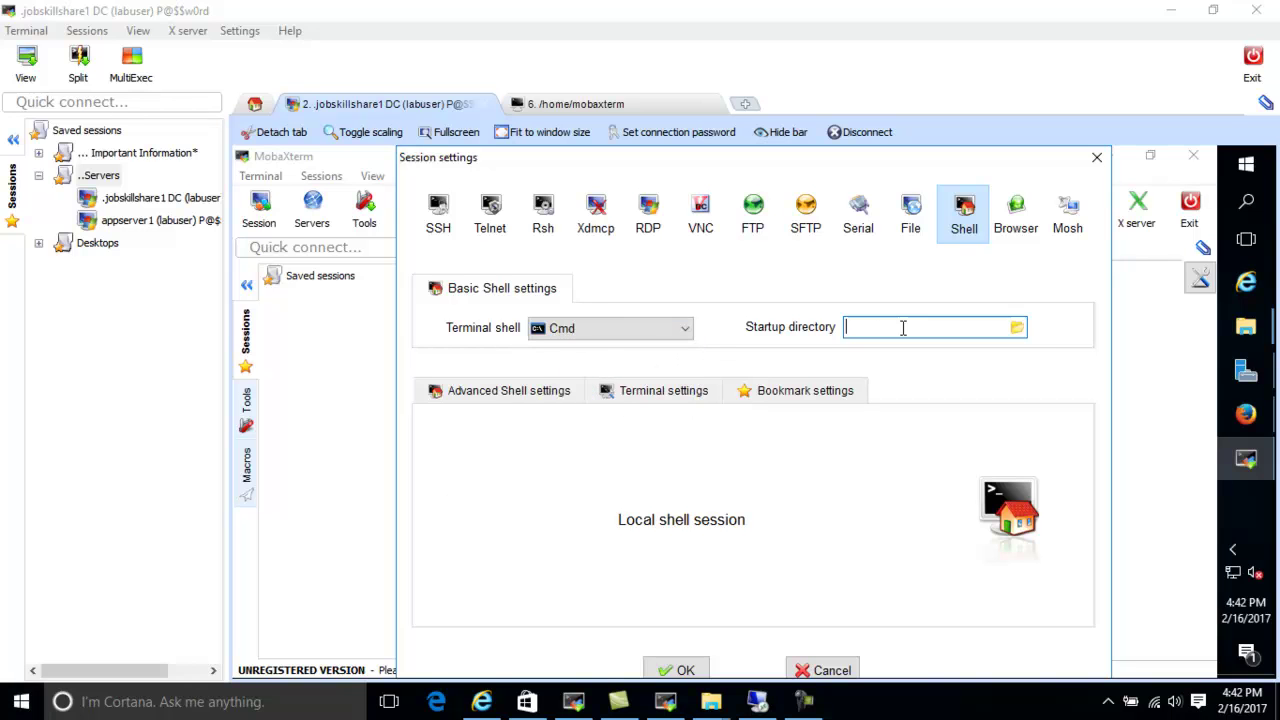
left_click(1016, 331)
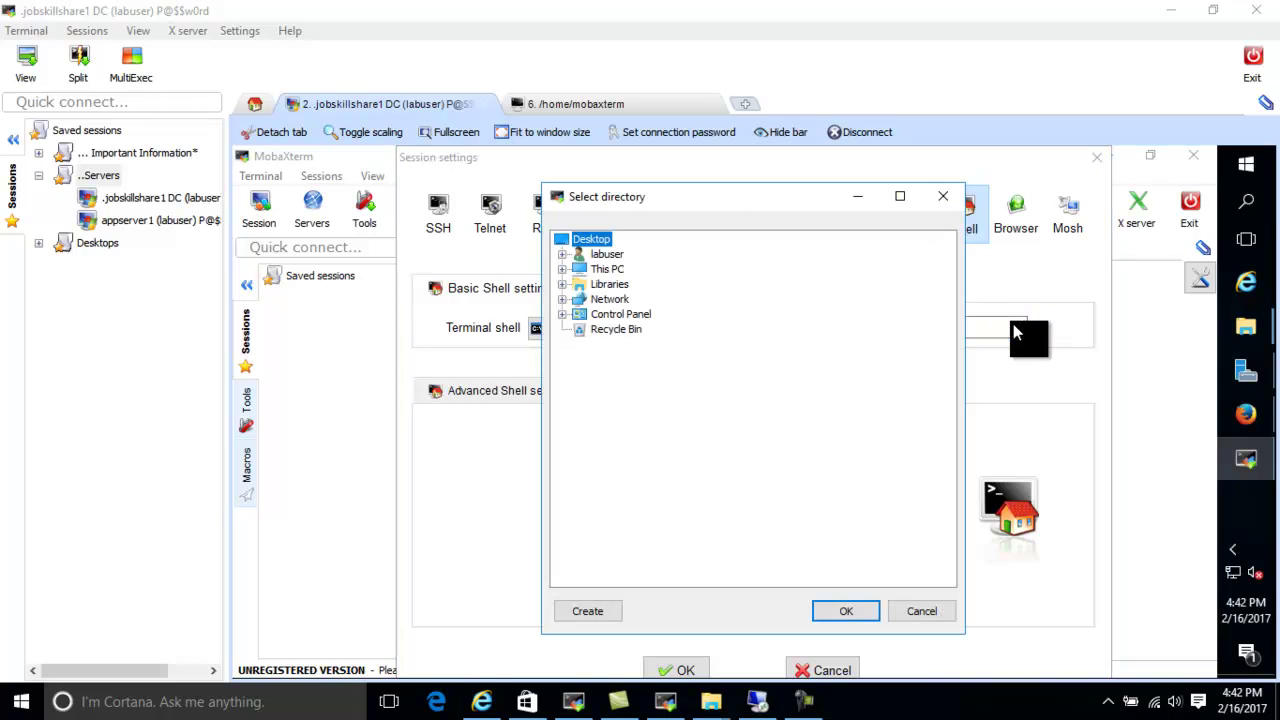
left_click(858, 610)
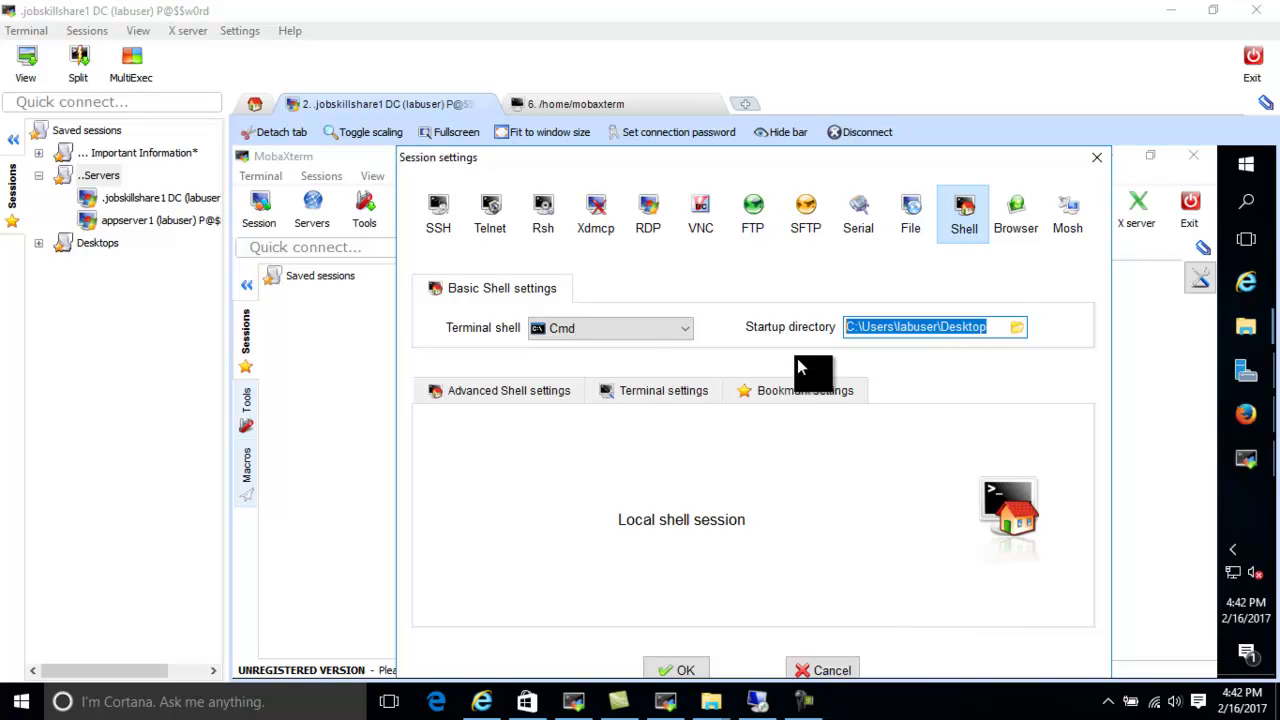
Set the startup directory to Local Disk (C:) and start the Cmd session.
left_click(1016, 327)
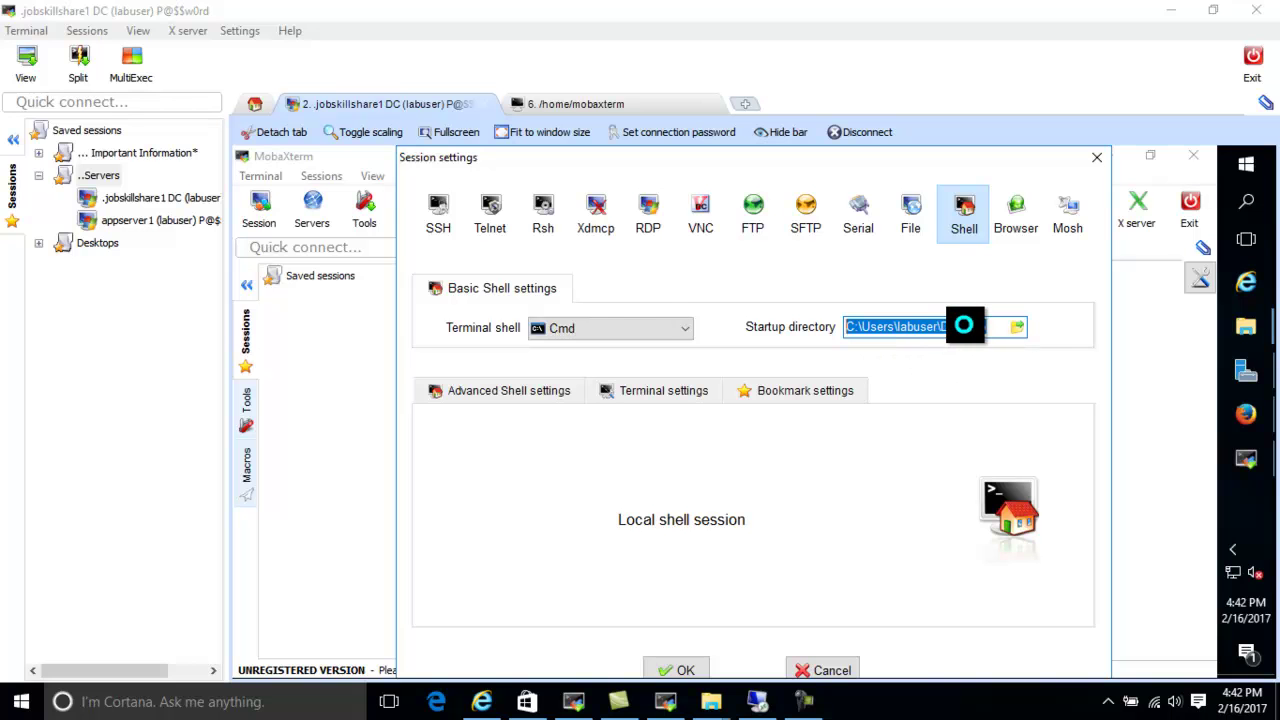
left_click(643, 285)
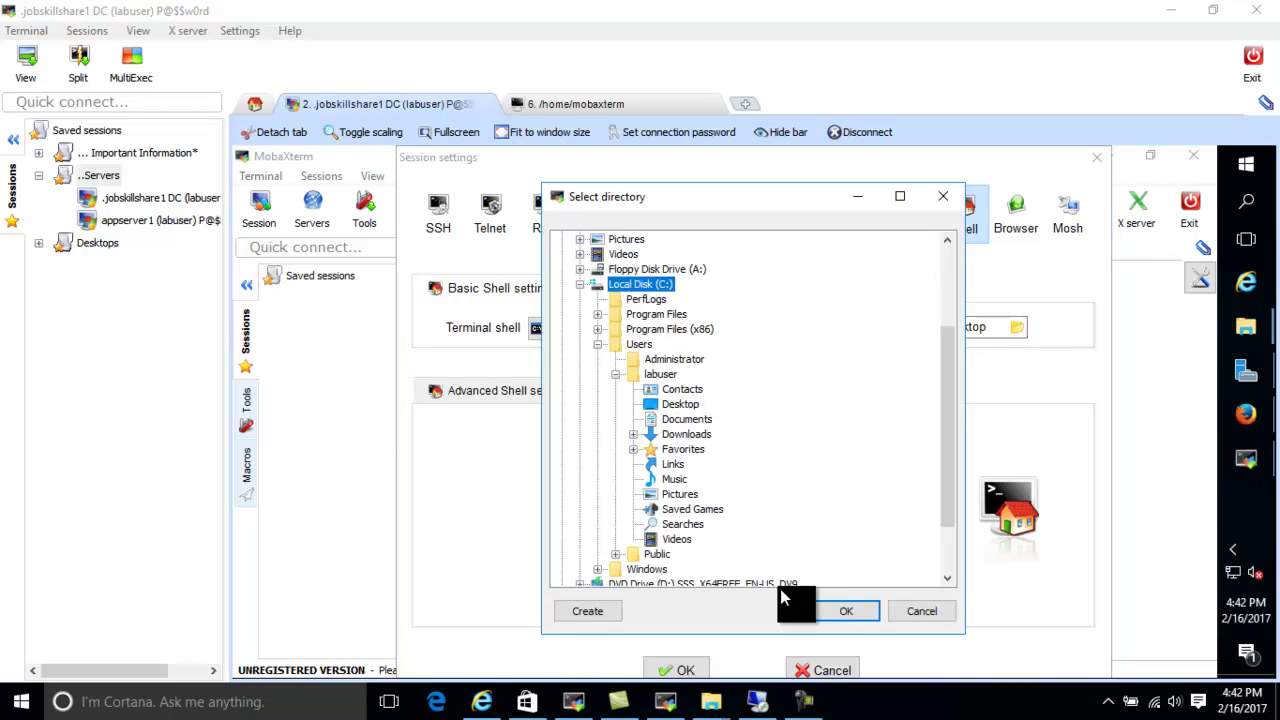
left_click(842, 612)
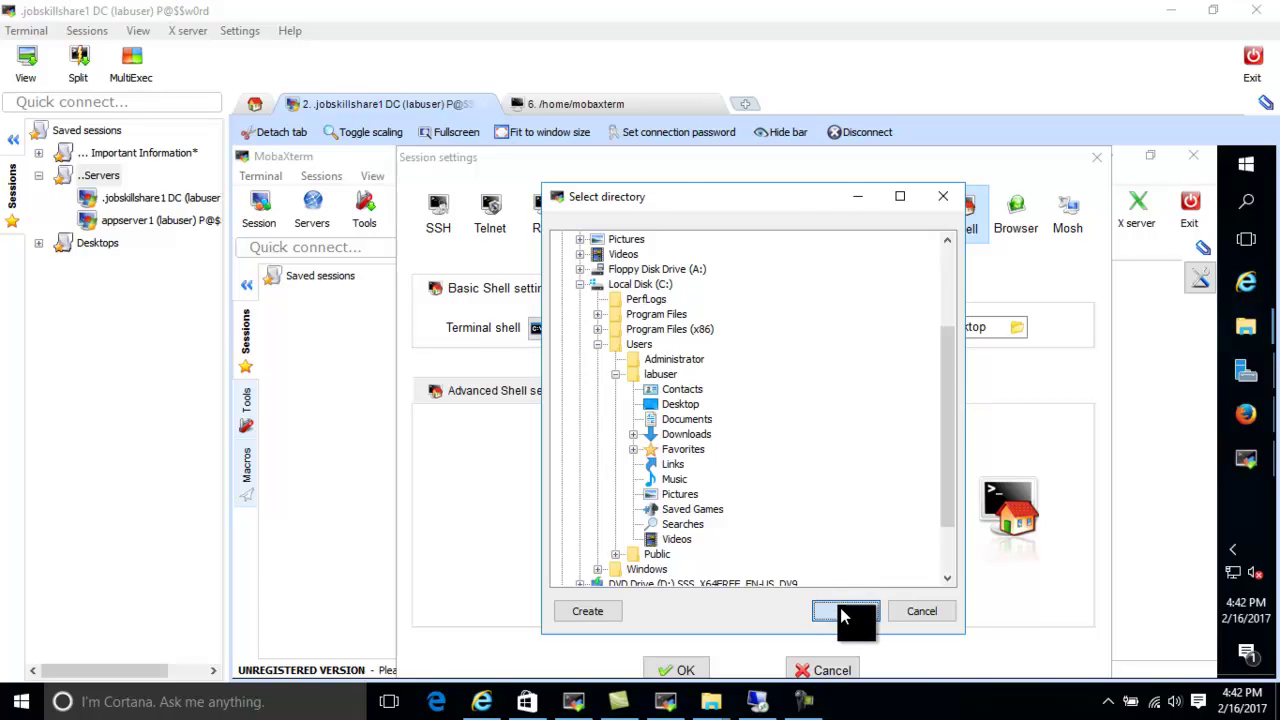
left_click(684, 669)
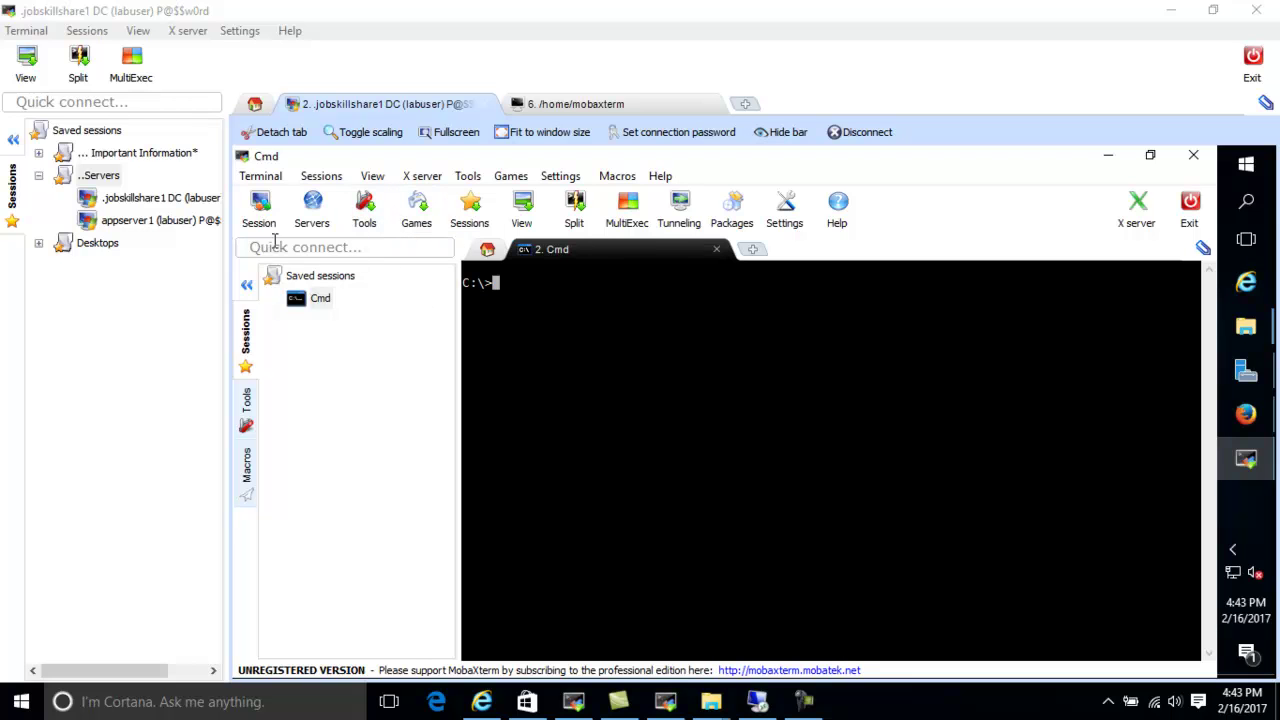
left_click(312, 176)
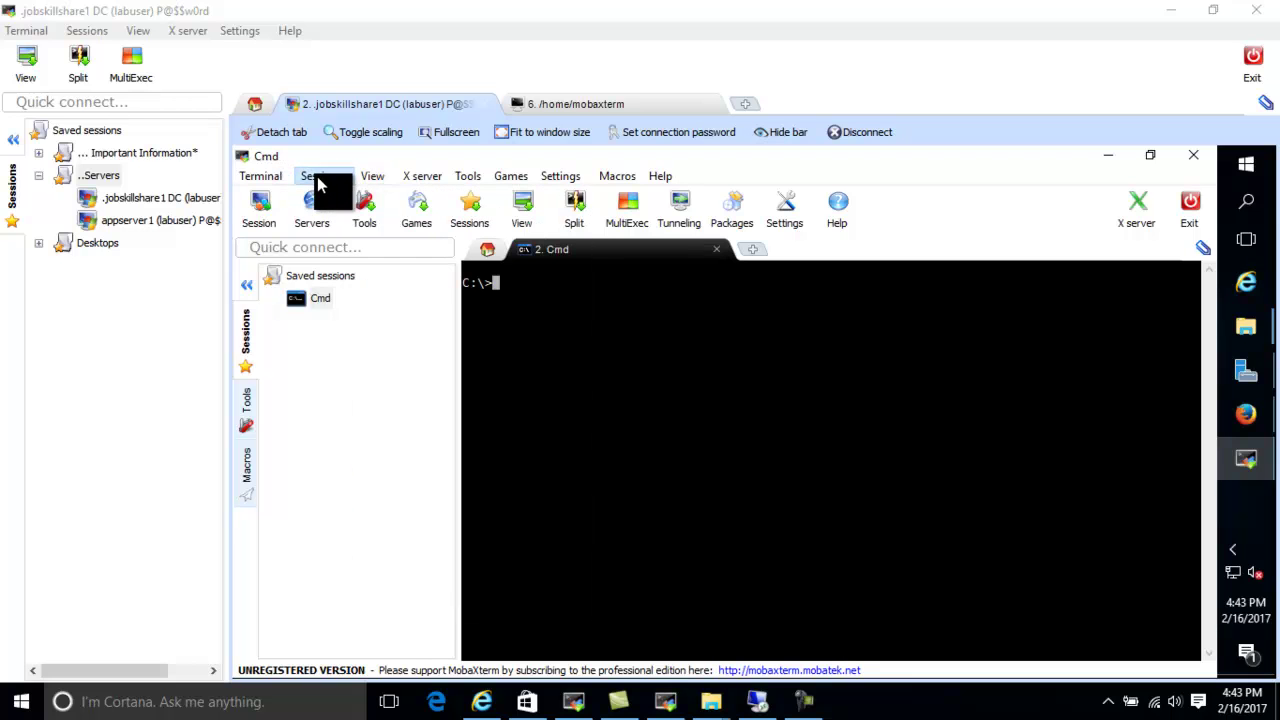
left_click(313, 354)
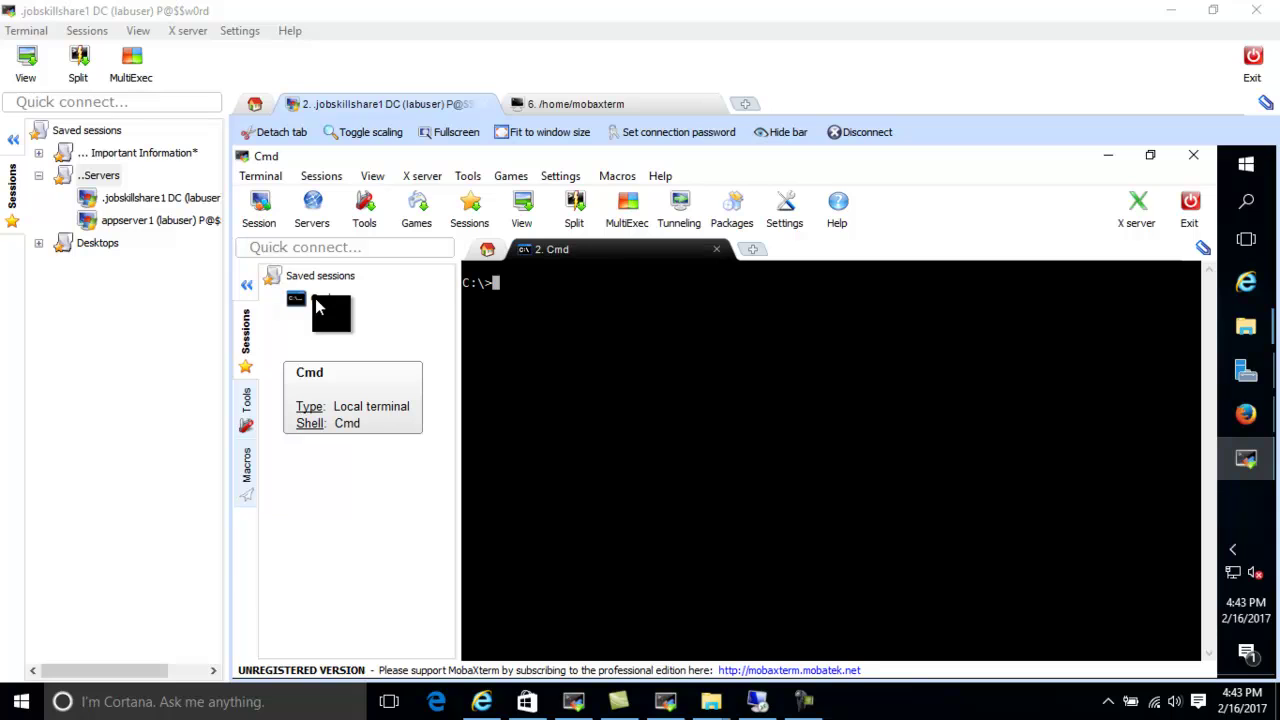
Open two additional local terminal tabs and return to the Cmd session tab.
left_click_drag(315, 298, 755, 258)
left_click(694, 248)
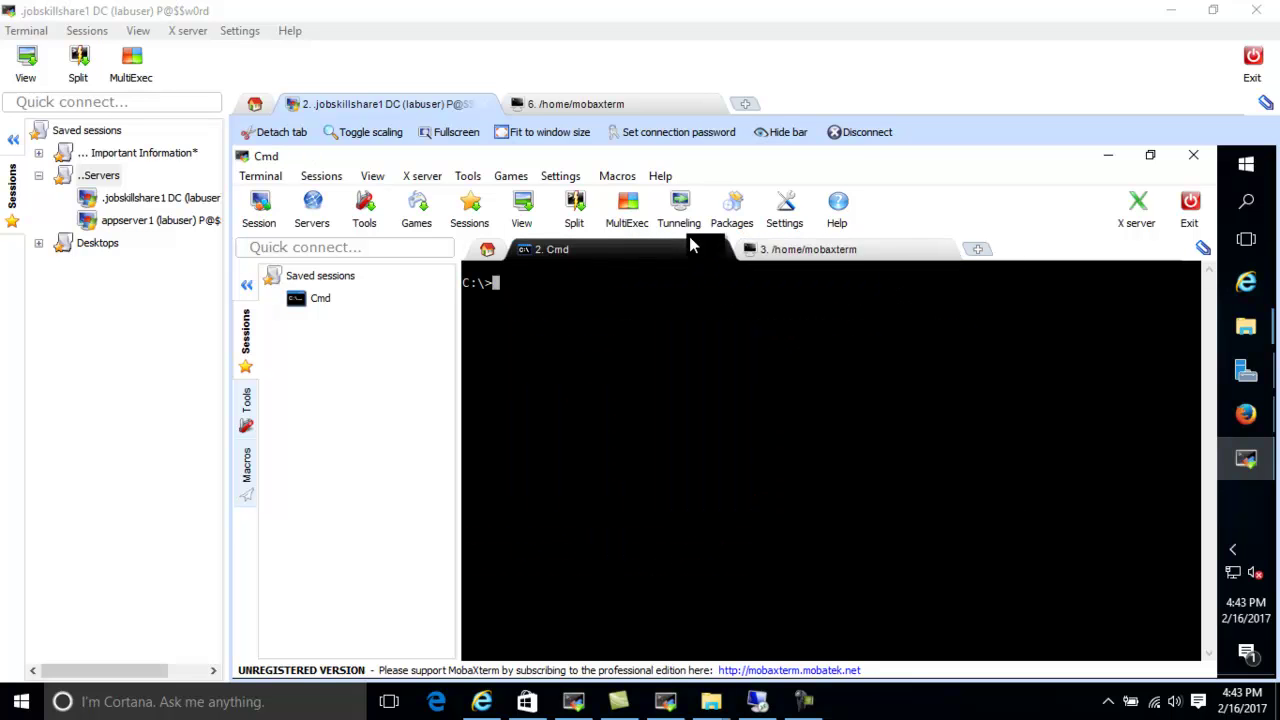
left_click(902, 248)
left_click(978, 252)
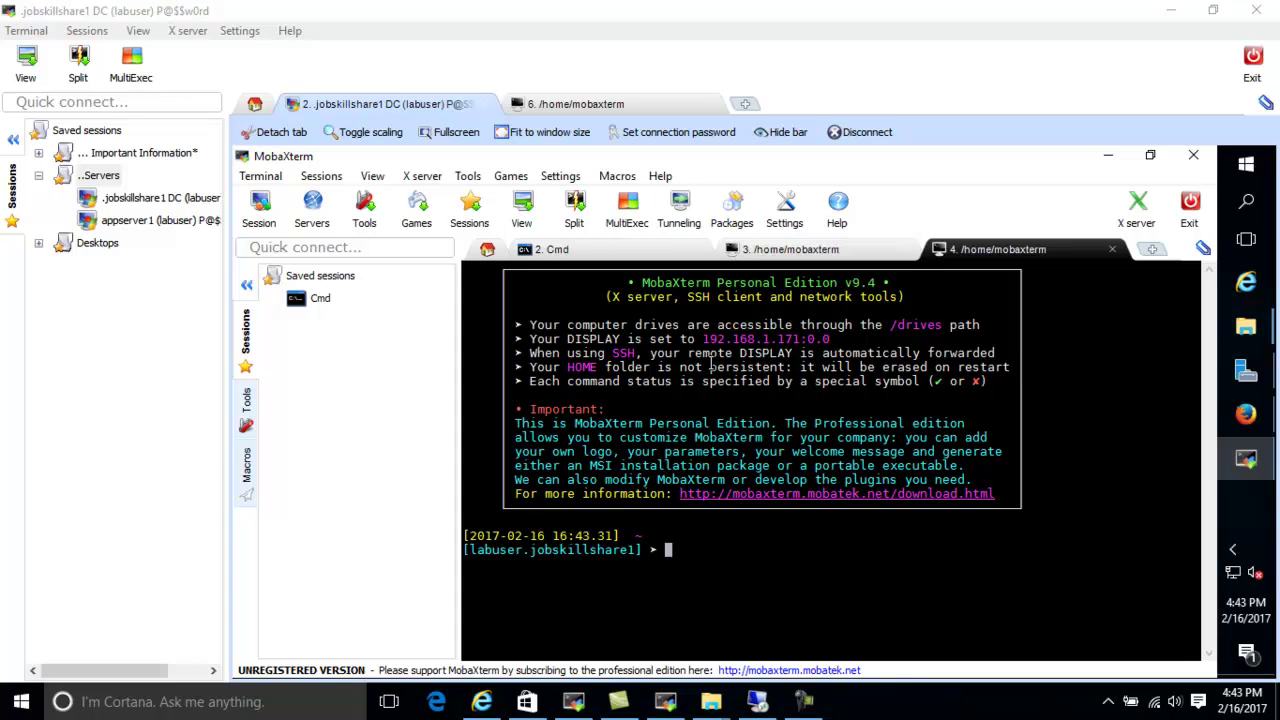
left_click(605, 252)
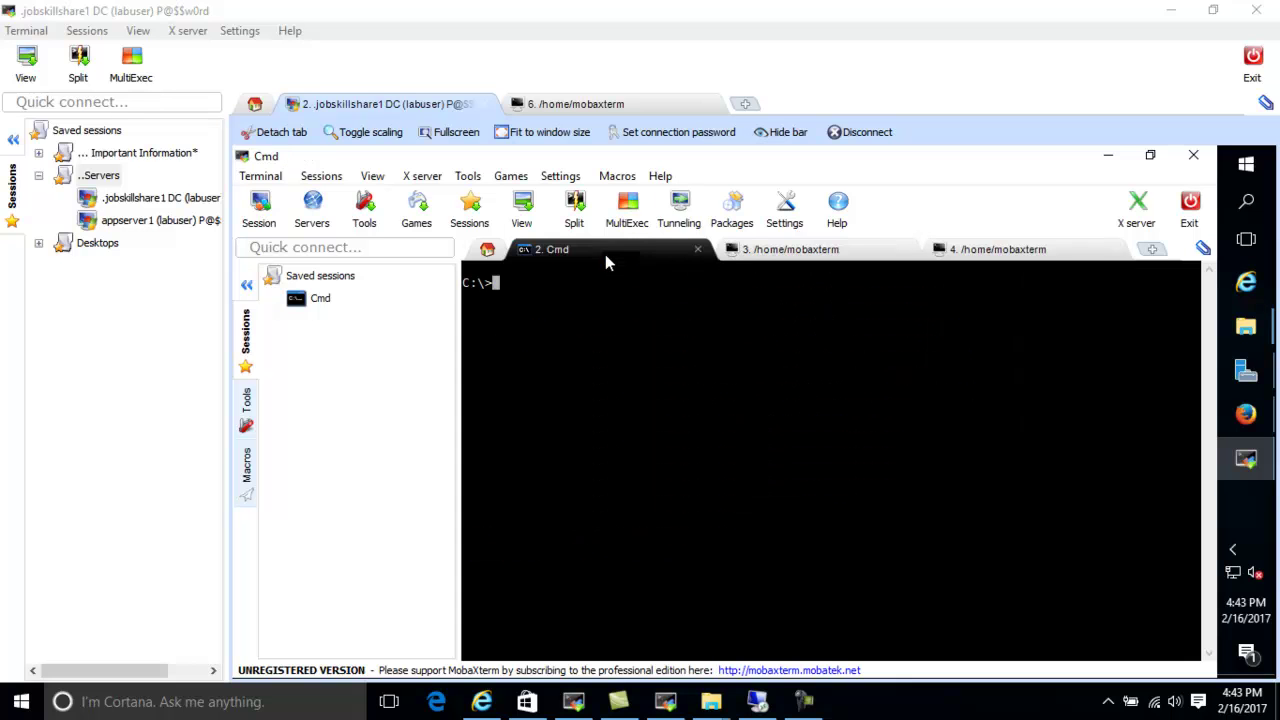
Switch back and forth between the Cmd session and the two local terminals, ending on the last terminal.
left_click(770, 250)
left_click(663, 250)
left_click(776, 255)
left_click(663, 250)
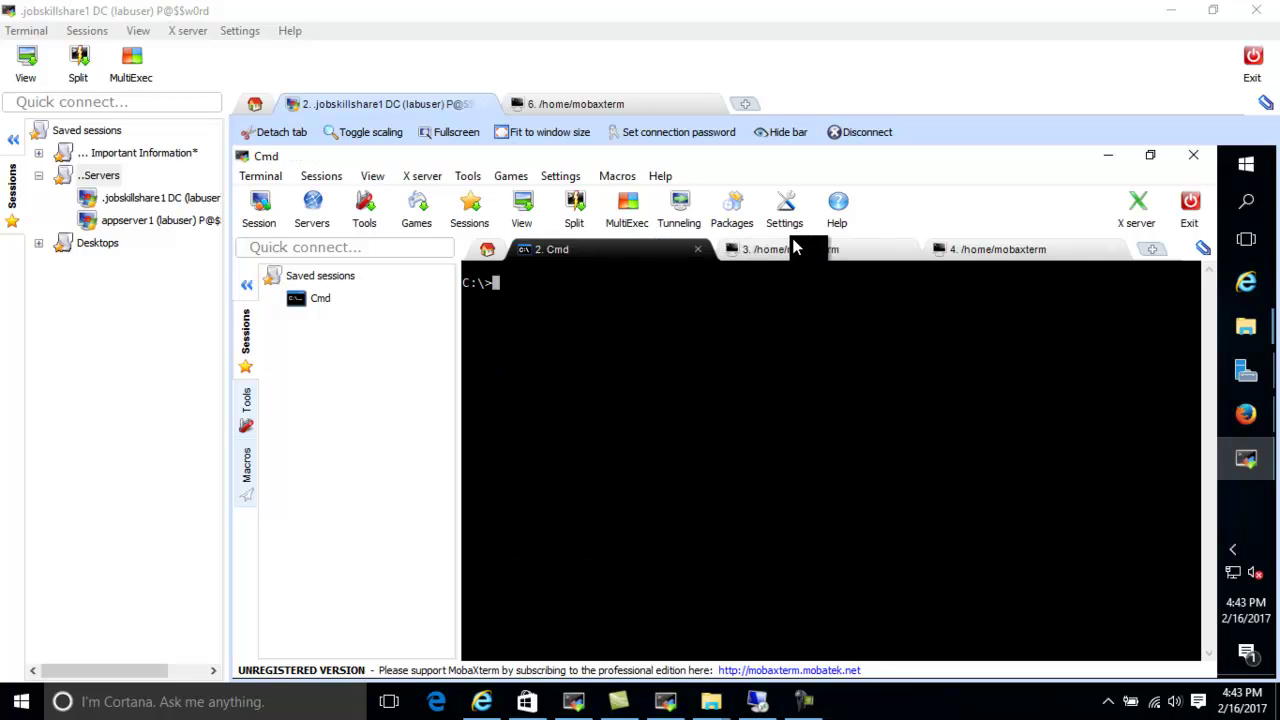
left_click(760, 250)
left_click(663, 250)
left_click(842, 254)
left_click(990, 250)
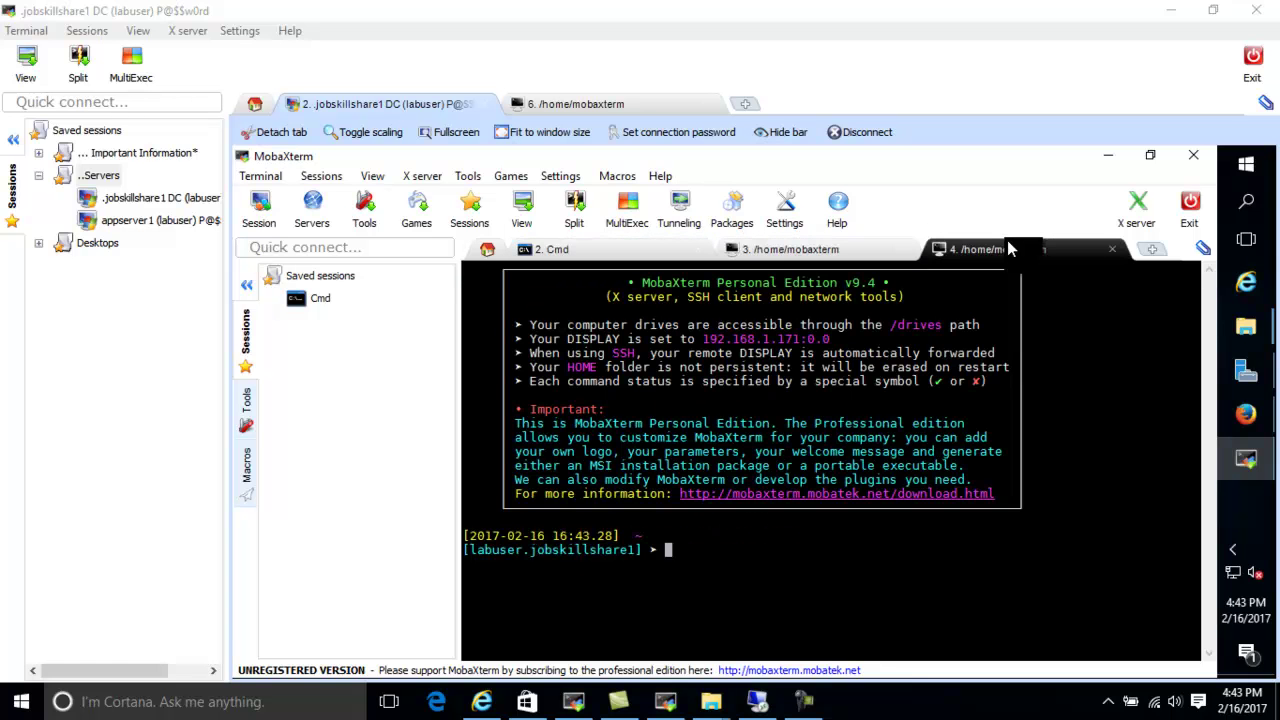
left_click(21, 701)
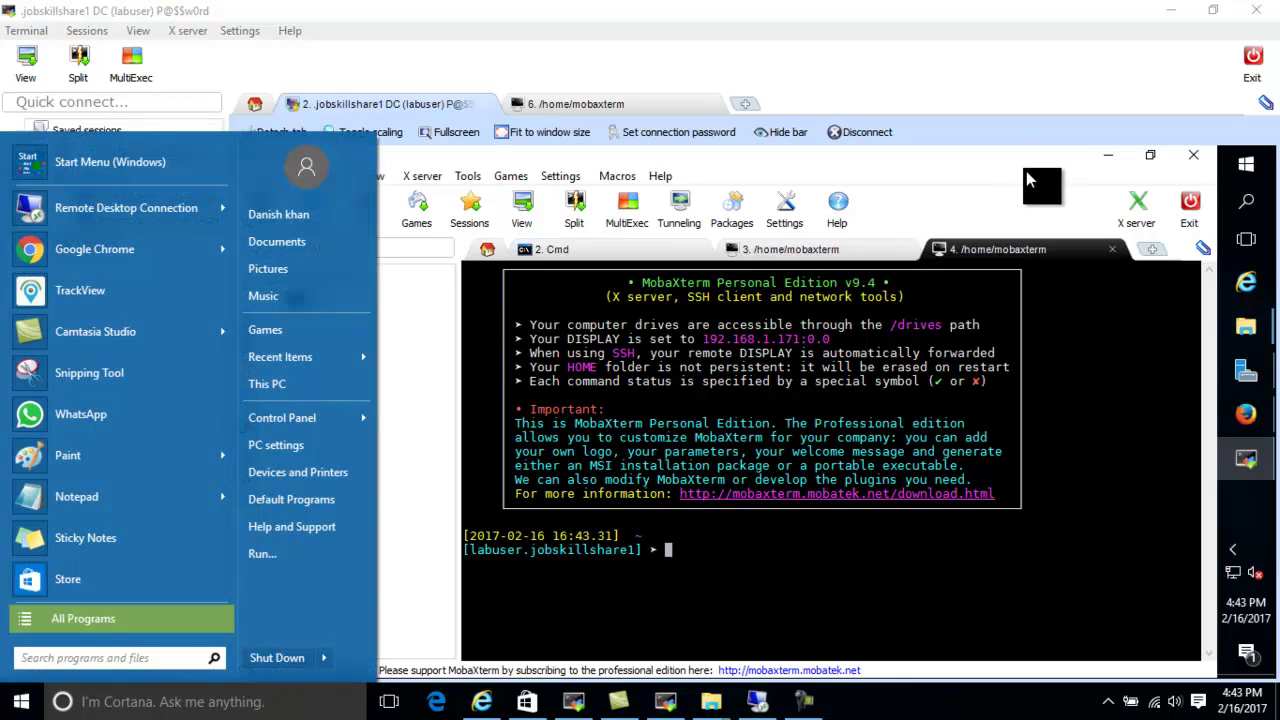
left_click(1025, 182)
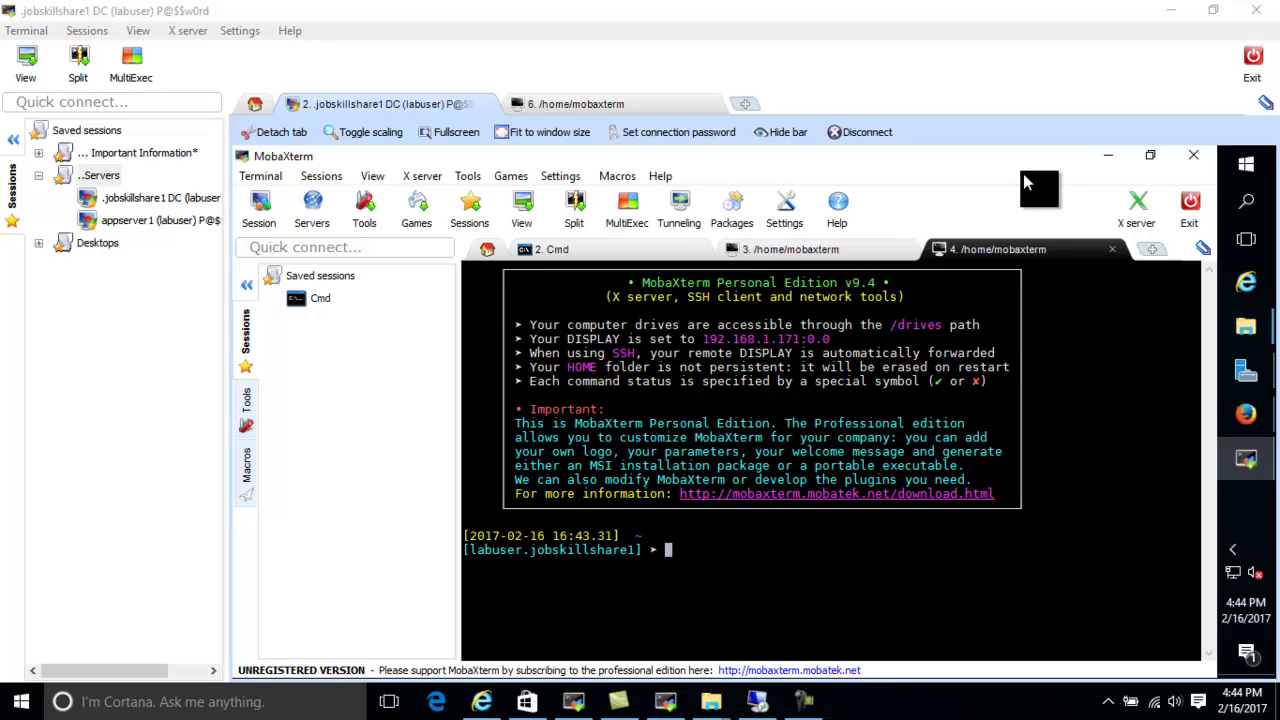
Run ipconfig and ping google.com in the Cmd session.
left_click(648, 252)
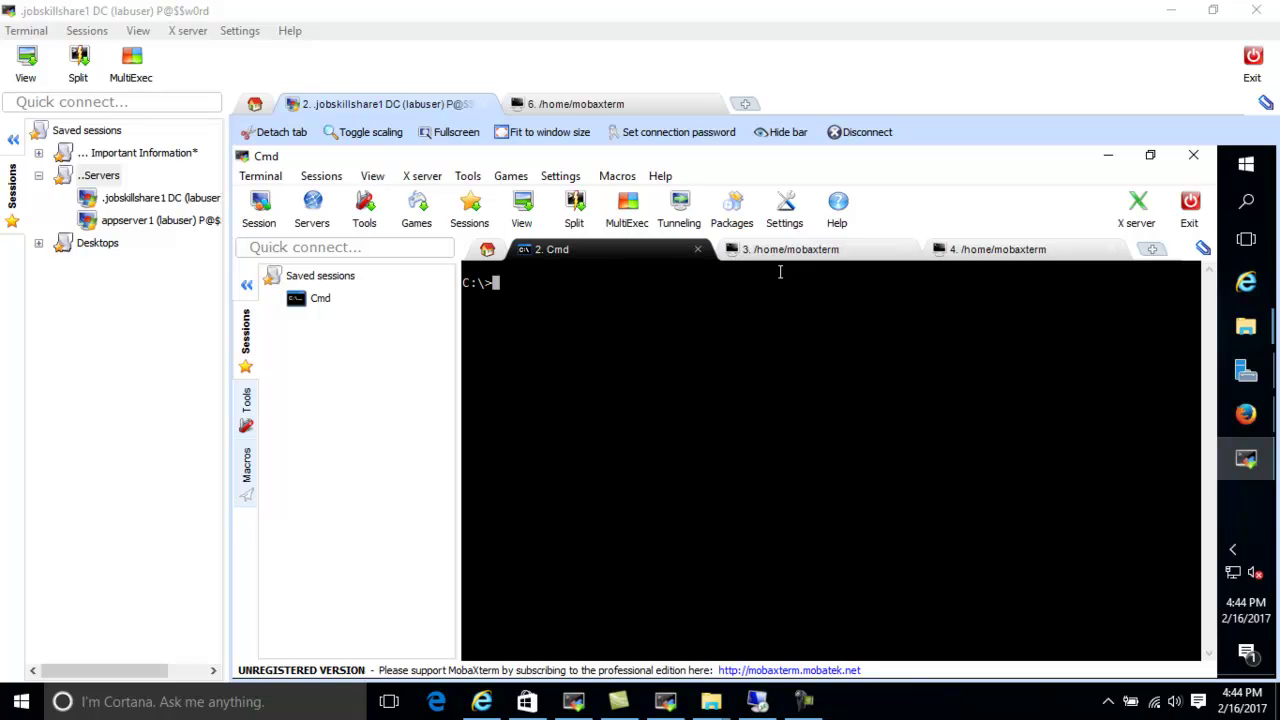
type("ipconfig")
key("Return")
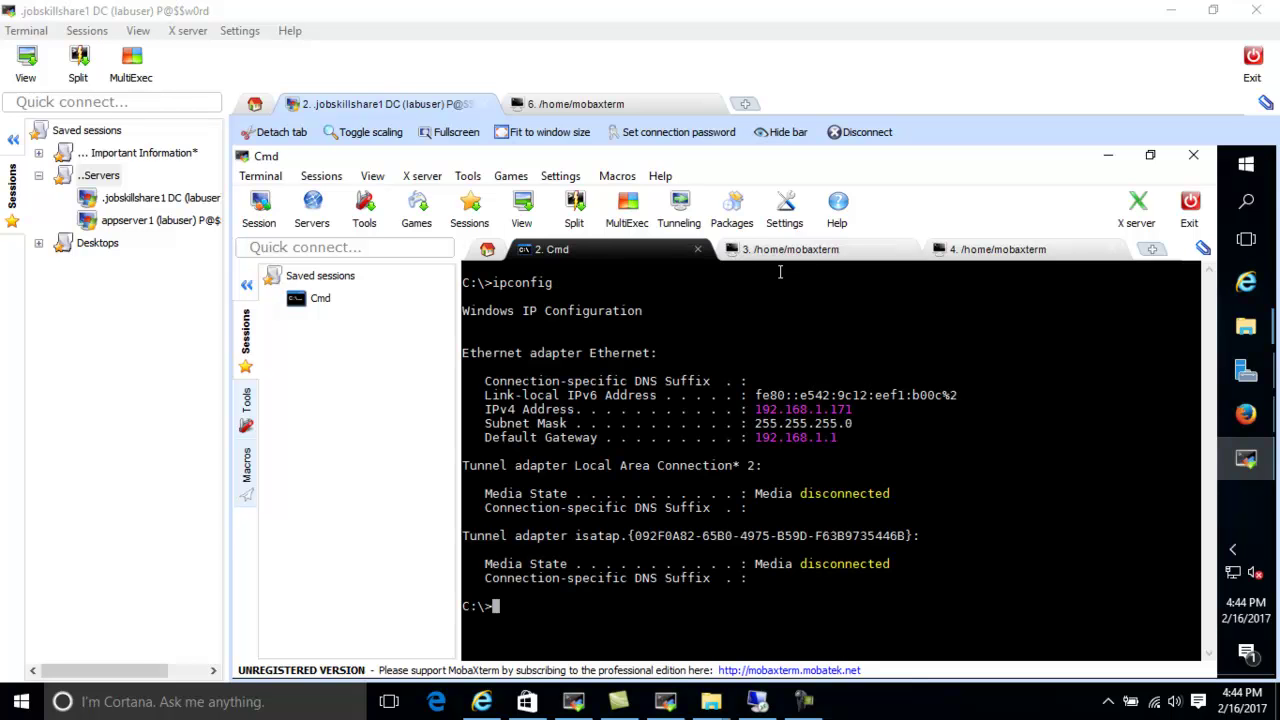
type("ping google.com")
key("Return")
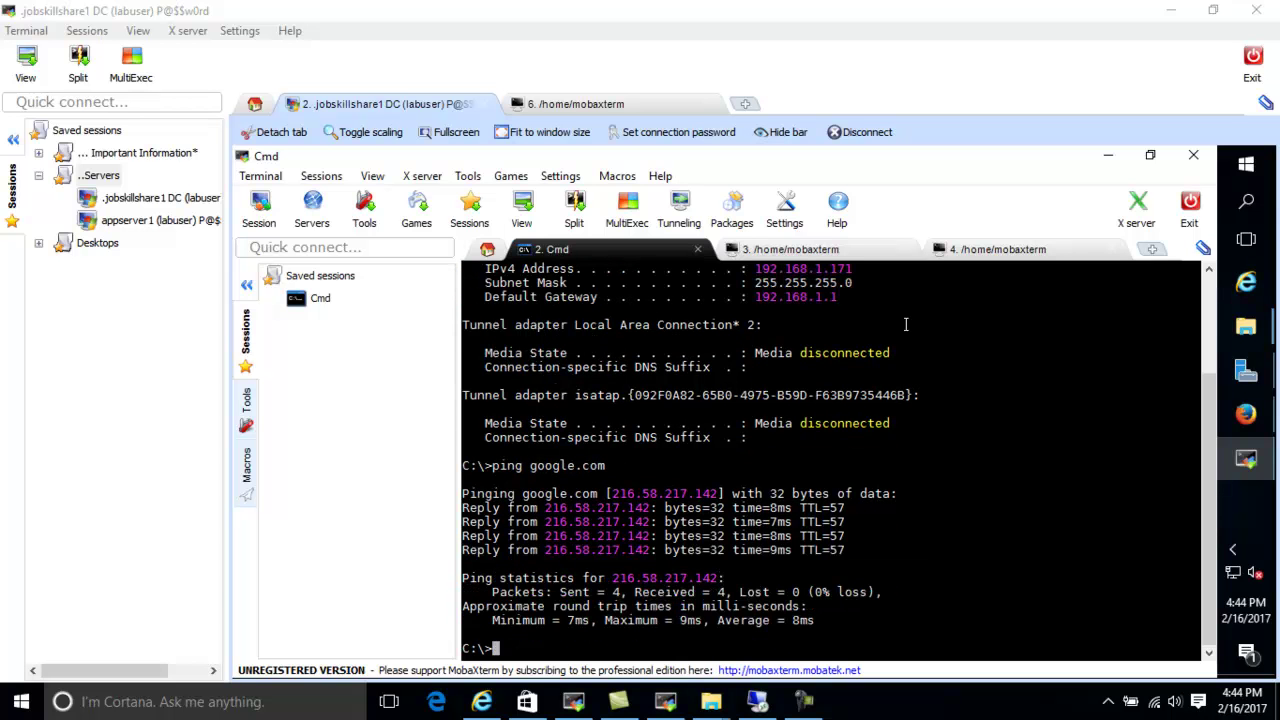
left_click_drag(583, 548, 852, 536)
left_click(670, 545)
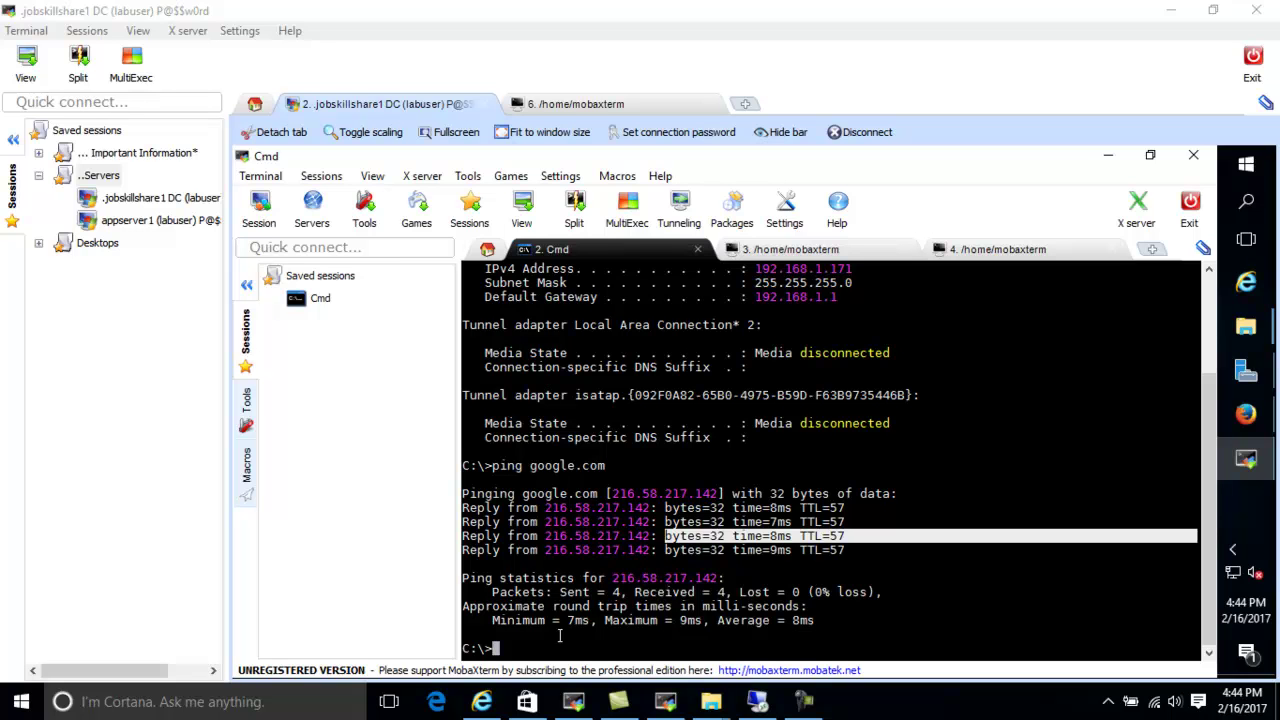
type(">")
key("BackSpace")
key("BackSpace")
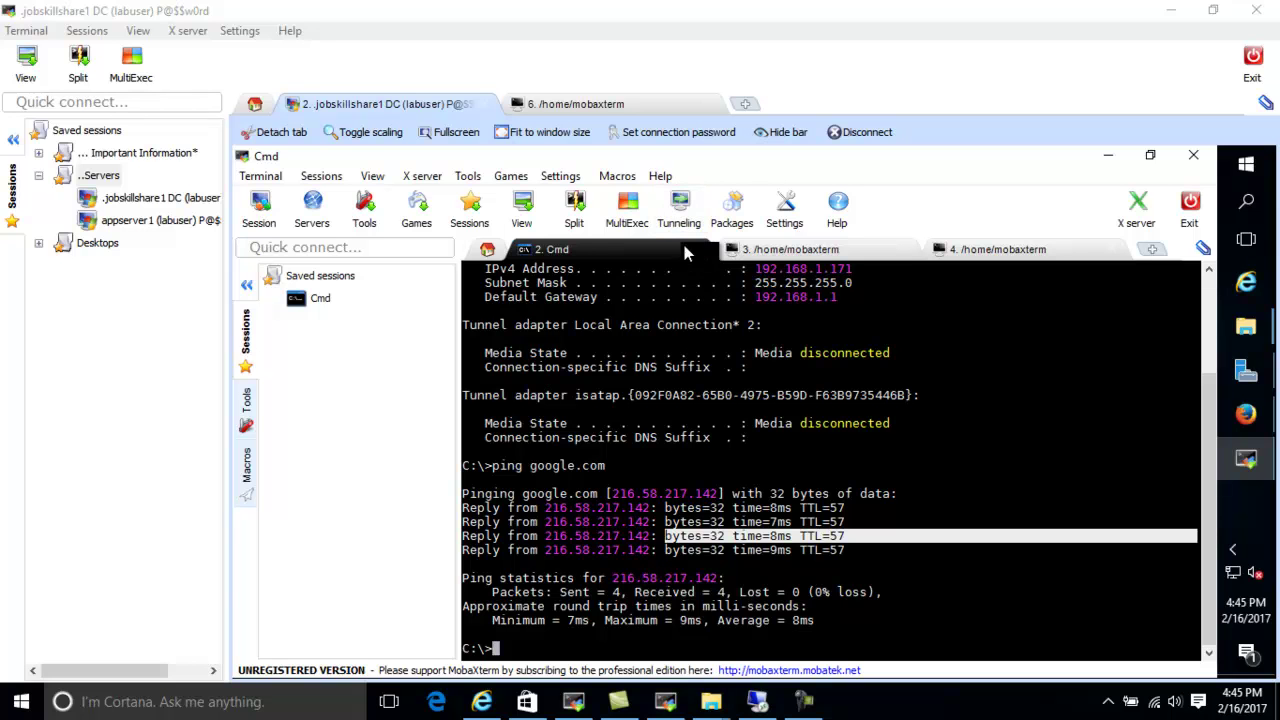
Close the Cmd session and start recording a new macro in the local terminal with the ipconfig command.
left_click(697, 249)
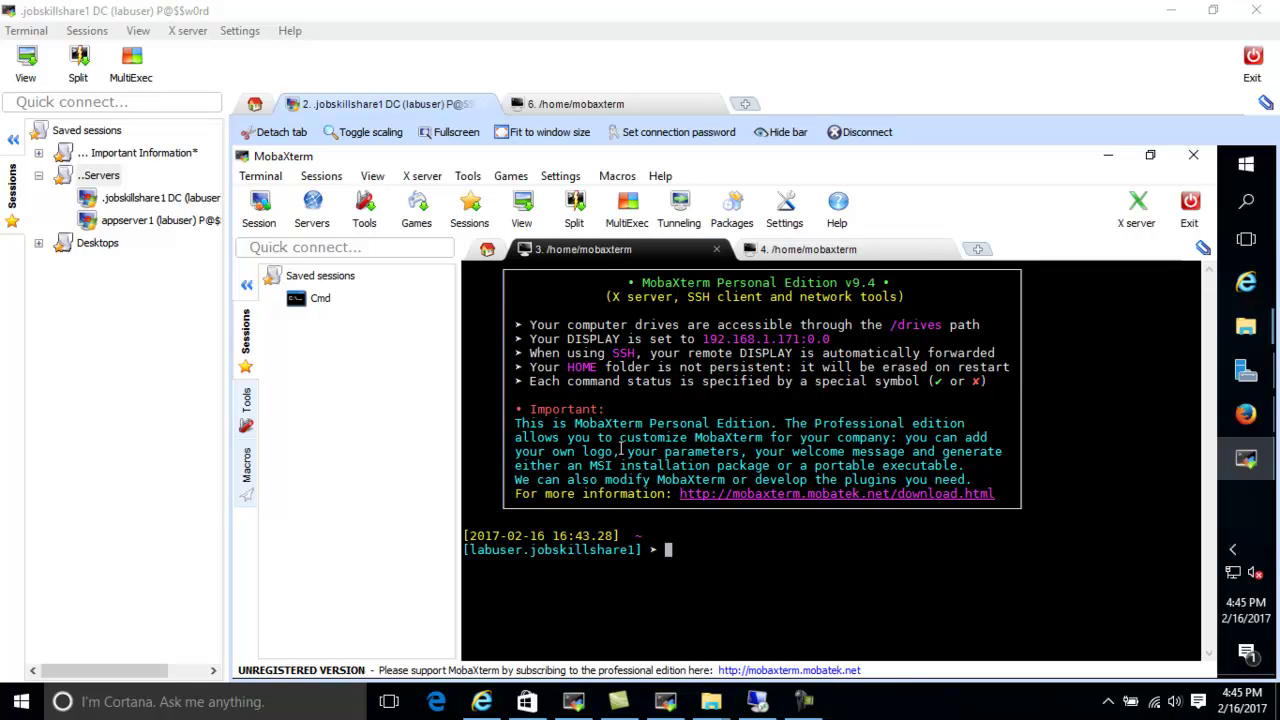
left_click(614, 177)
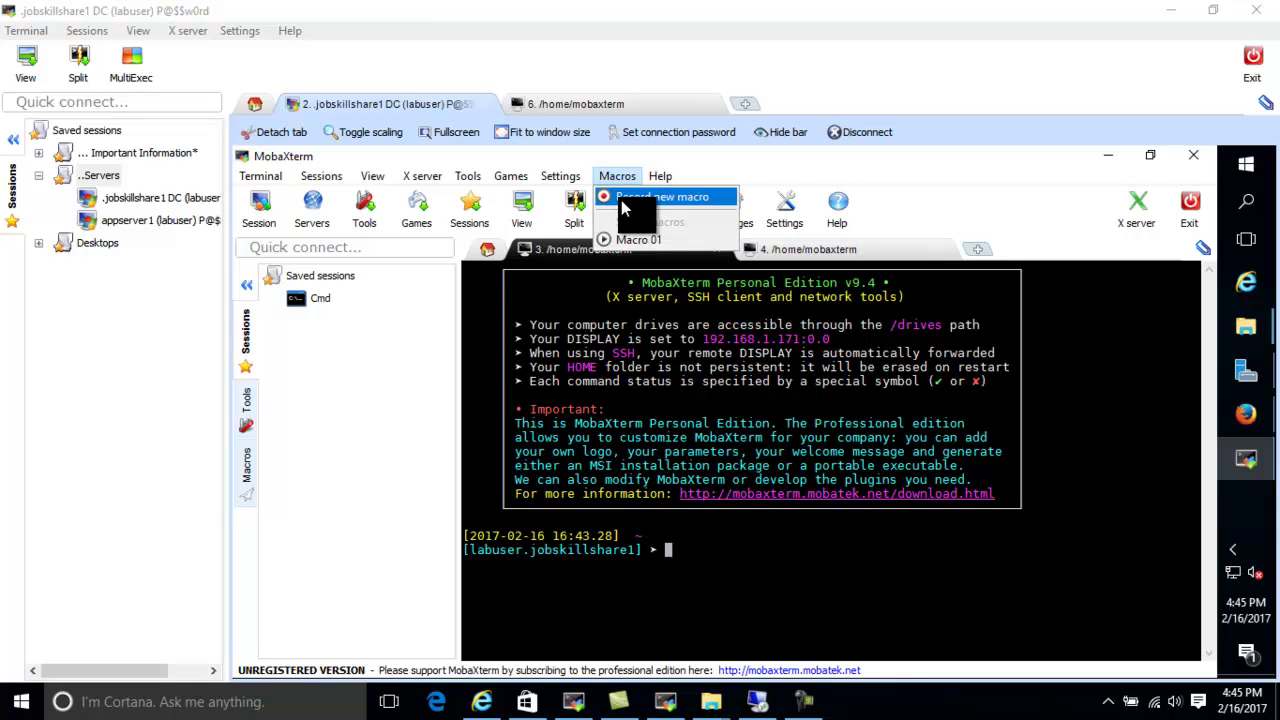
left_click(623, 199)
type("ipcon")
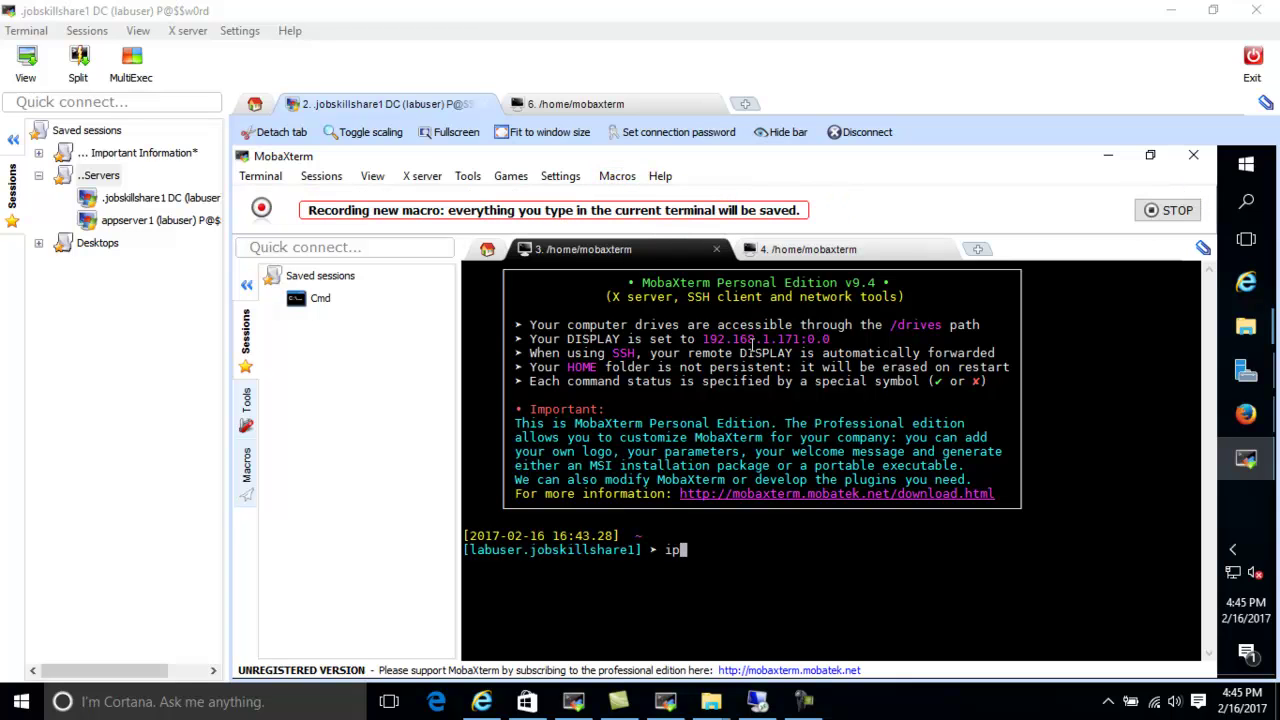
type("fig")
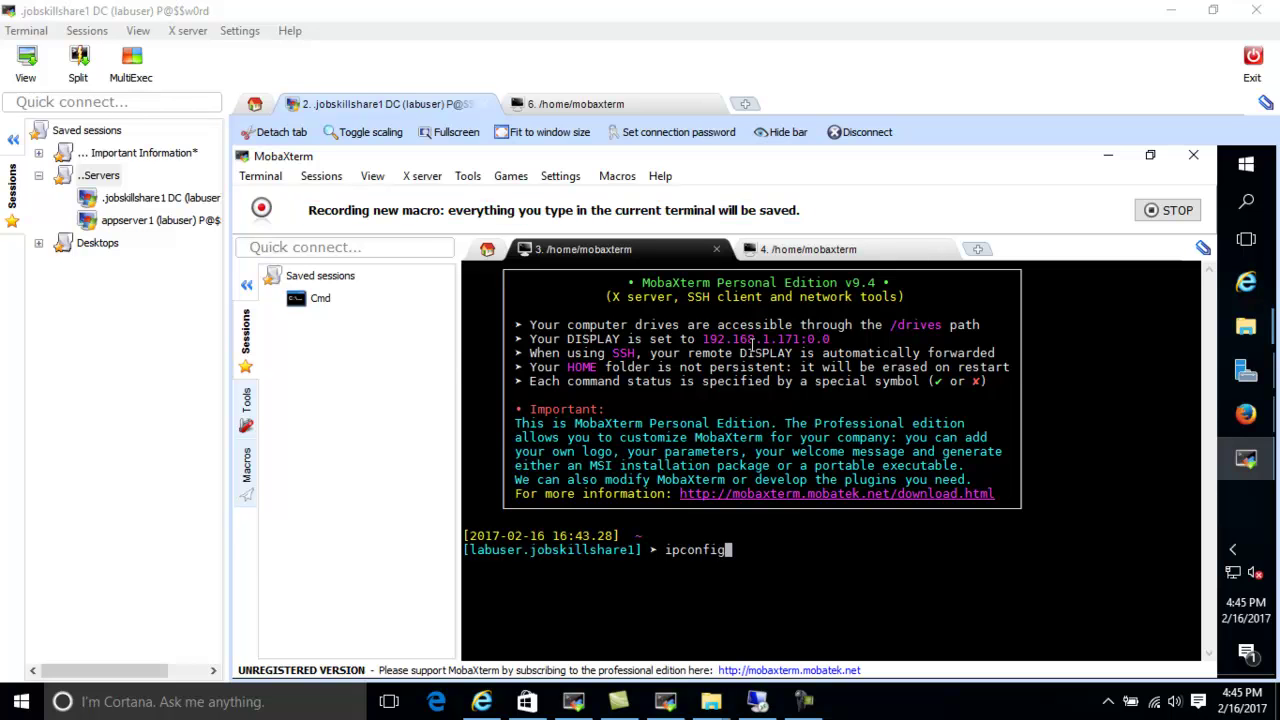
key("Return")
Add the ping google.com command to the macro being recorded.
type("ping googl;")
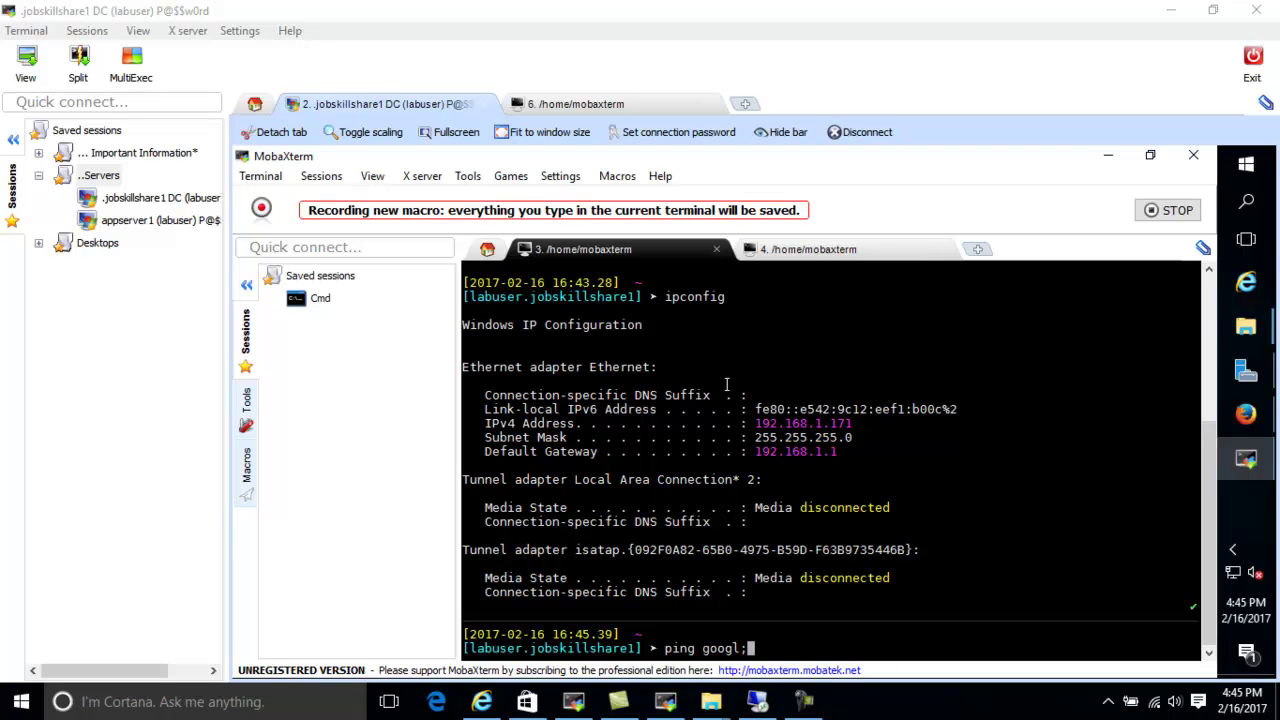
key("BackSpace")
key("BackSpace")
type("le.com")
key("Return")
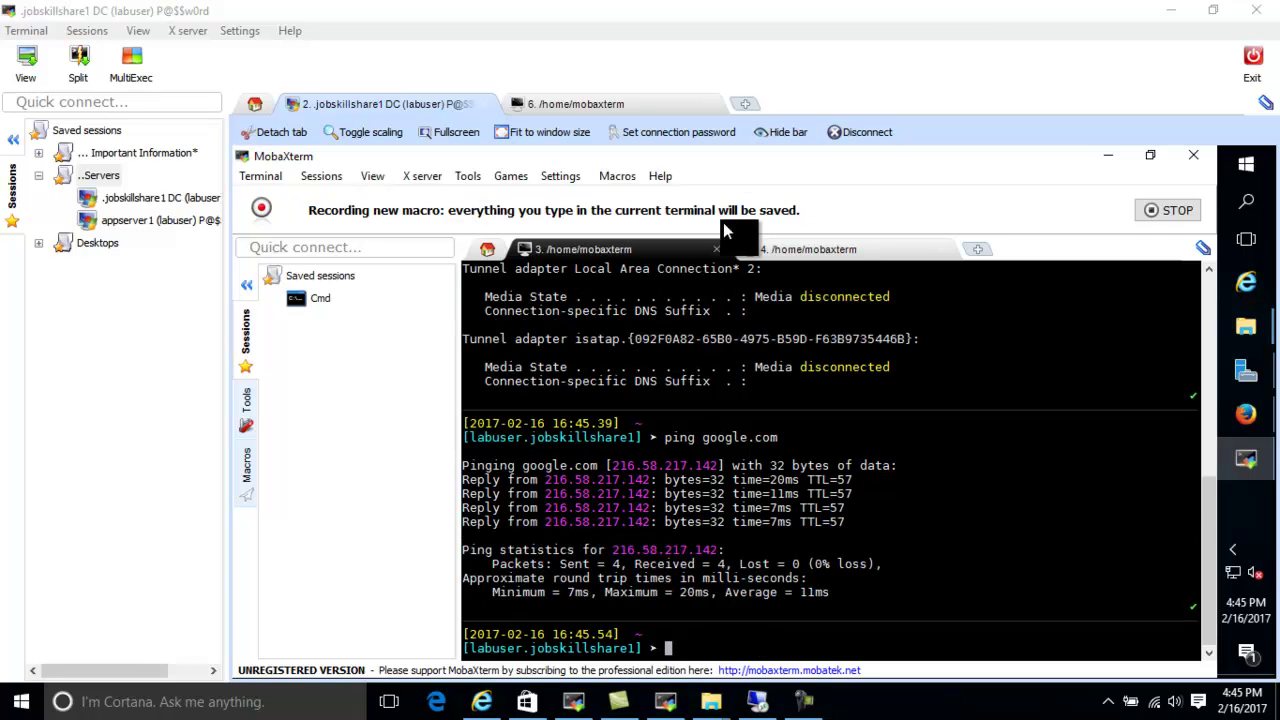
Stop the macro recording and save the macro as "copy logs".
left_click(1166, 210)
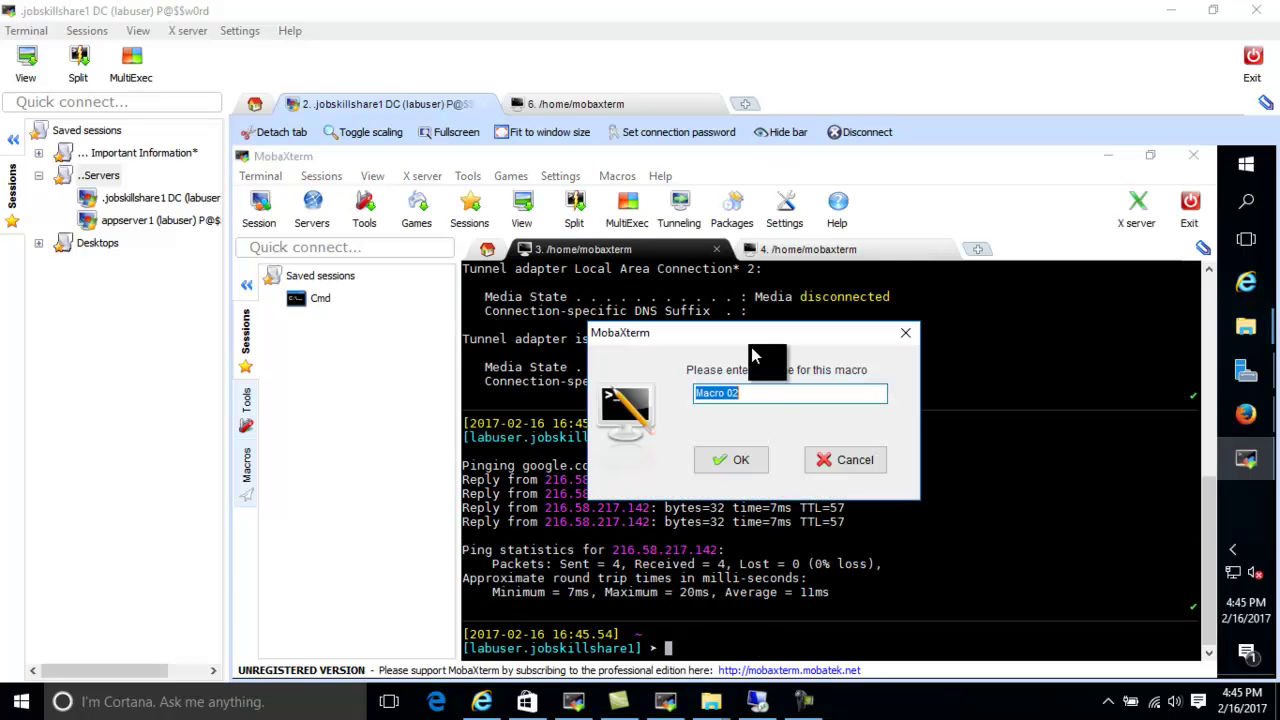
type("4")
key("BackSpace")
type("logs")
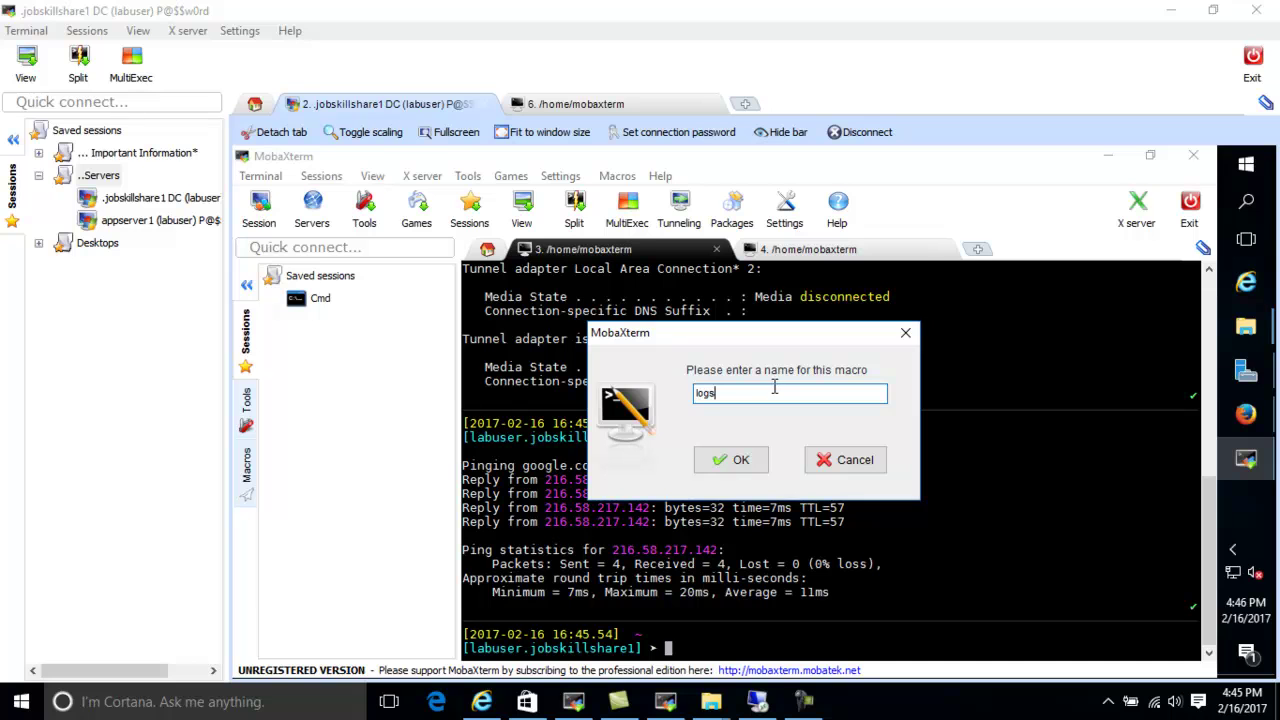
key("BackSpace")
key("BackSpace")
key("BackSpace")
key("BackSpace")
type("copy logs")
left_click(733, 460)
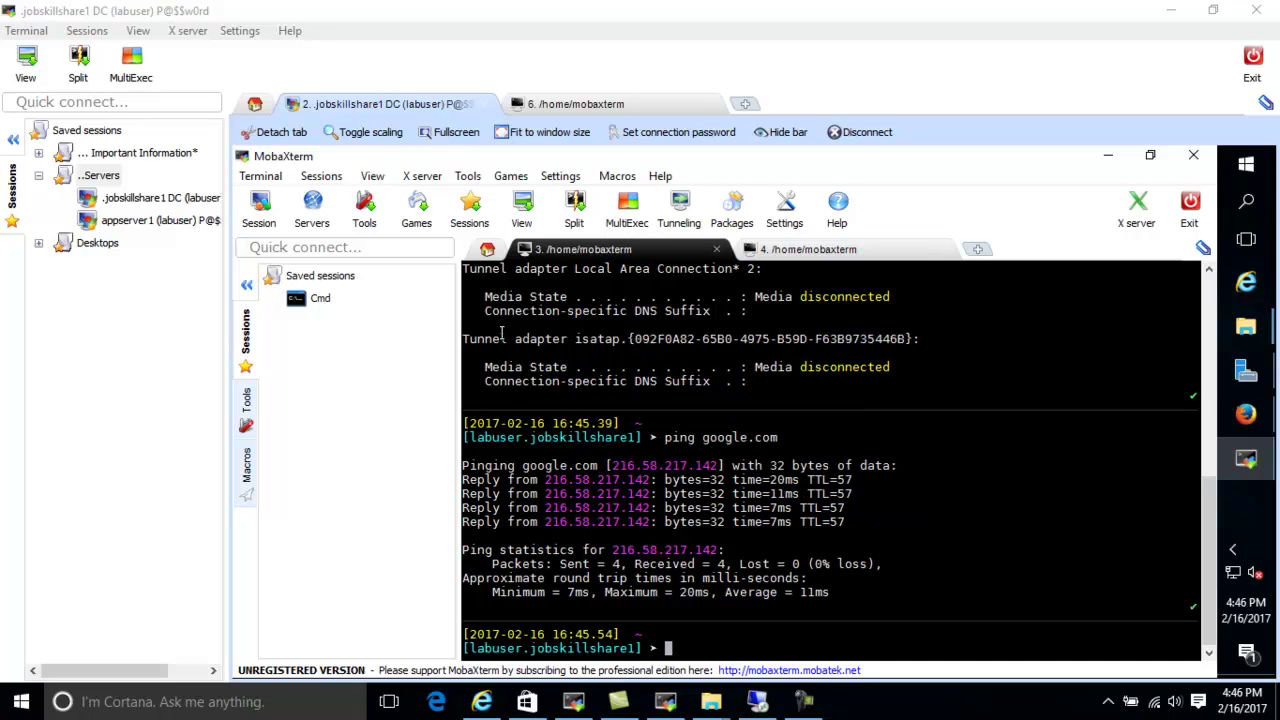
Close both local terminals and run the copy logs macro in a reopened Cmd session.
left_click(716, 249)
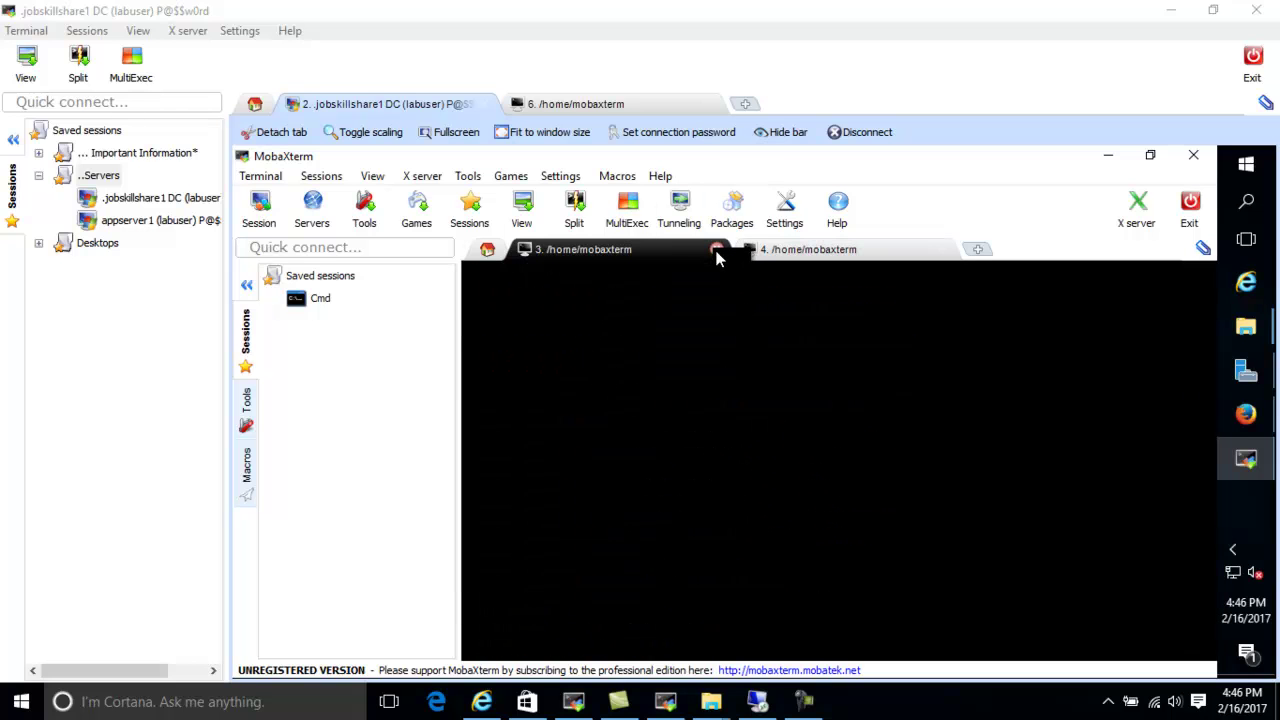
left_click(717, 251)
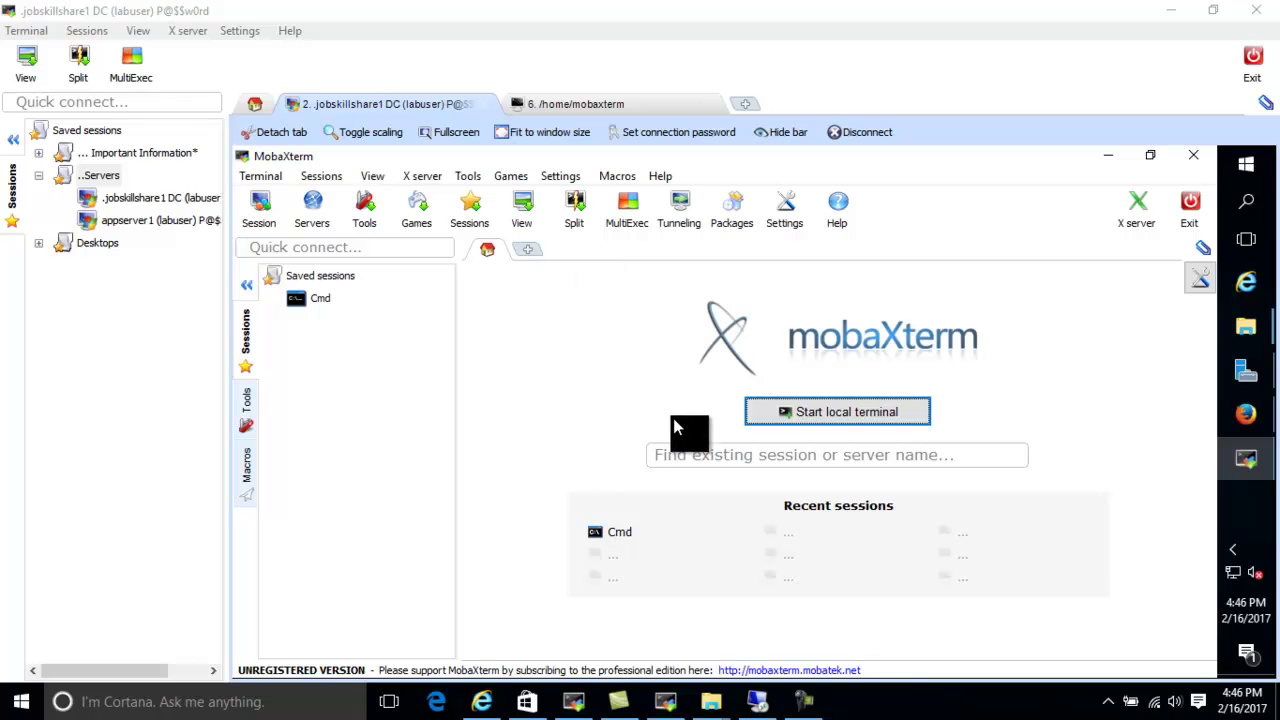
left_click(614, 541)
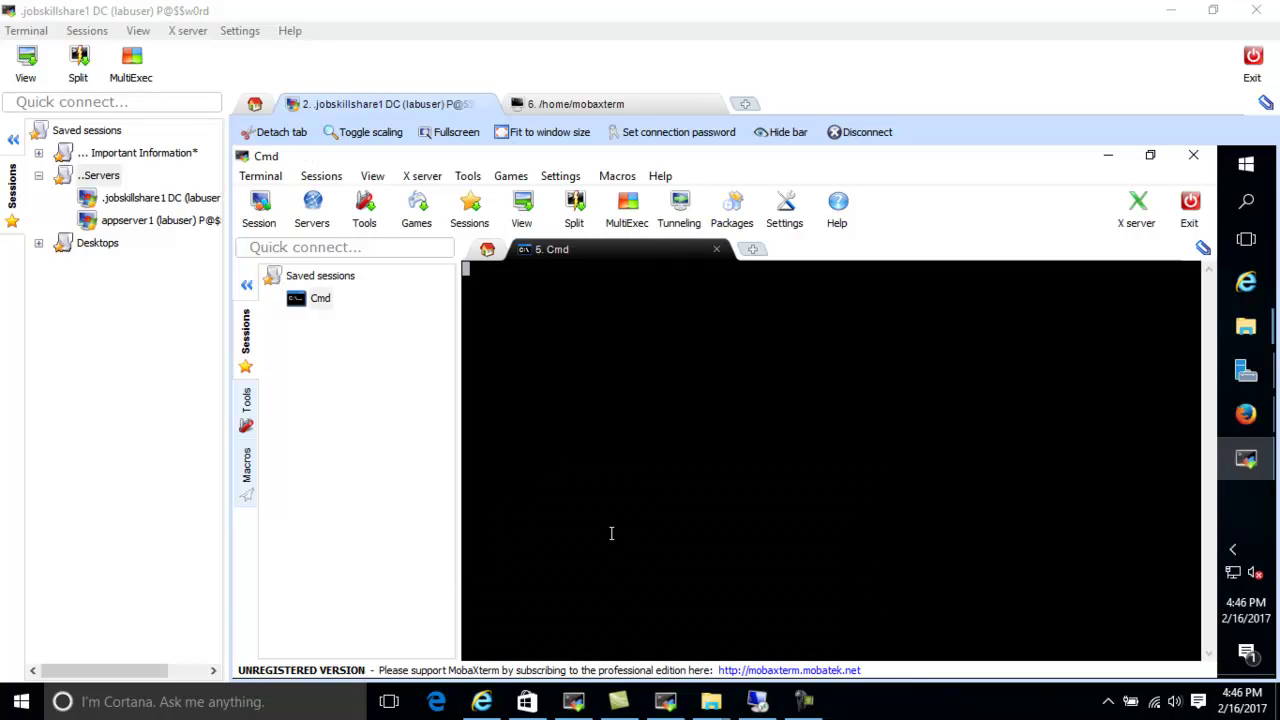
left_click(615, 175)
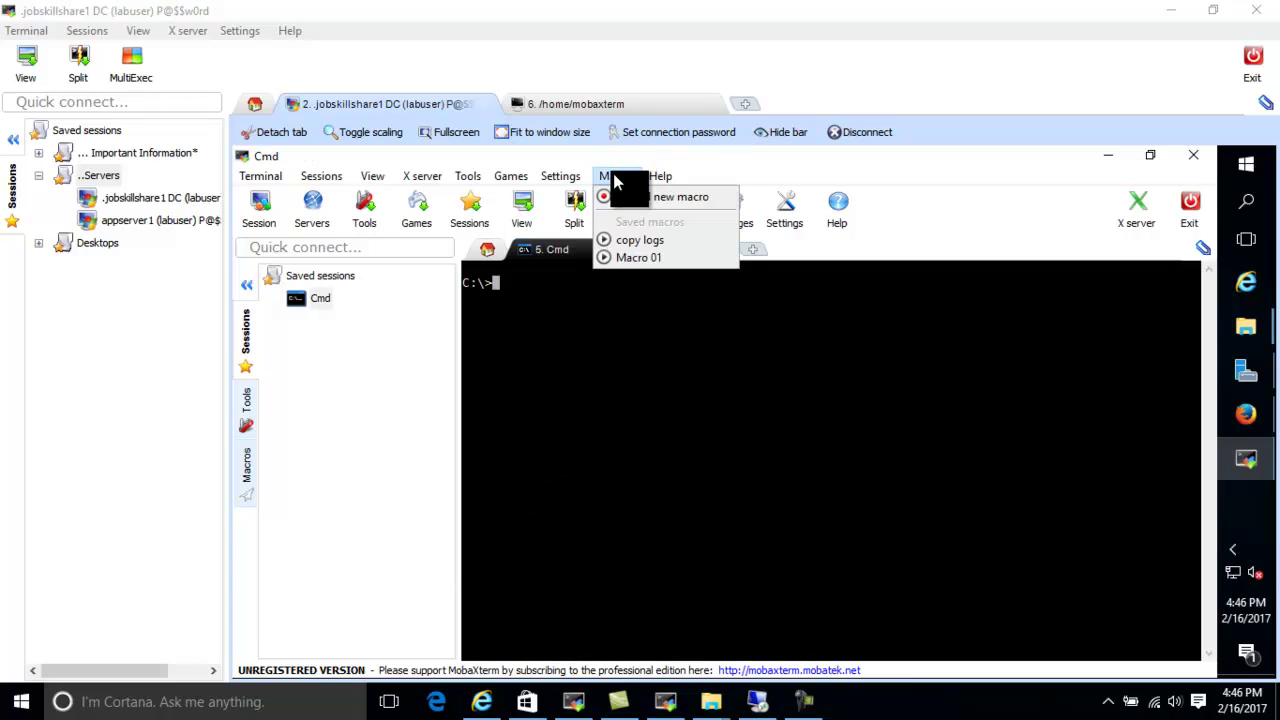
left_click(619, 240)
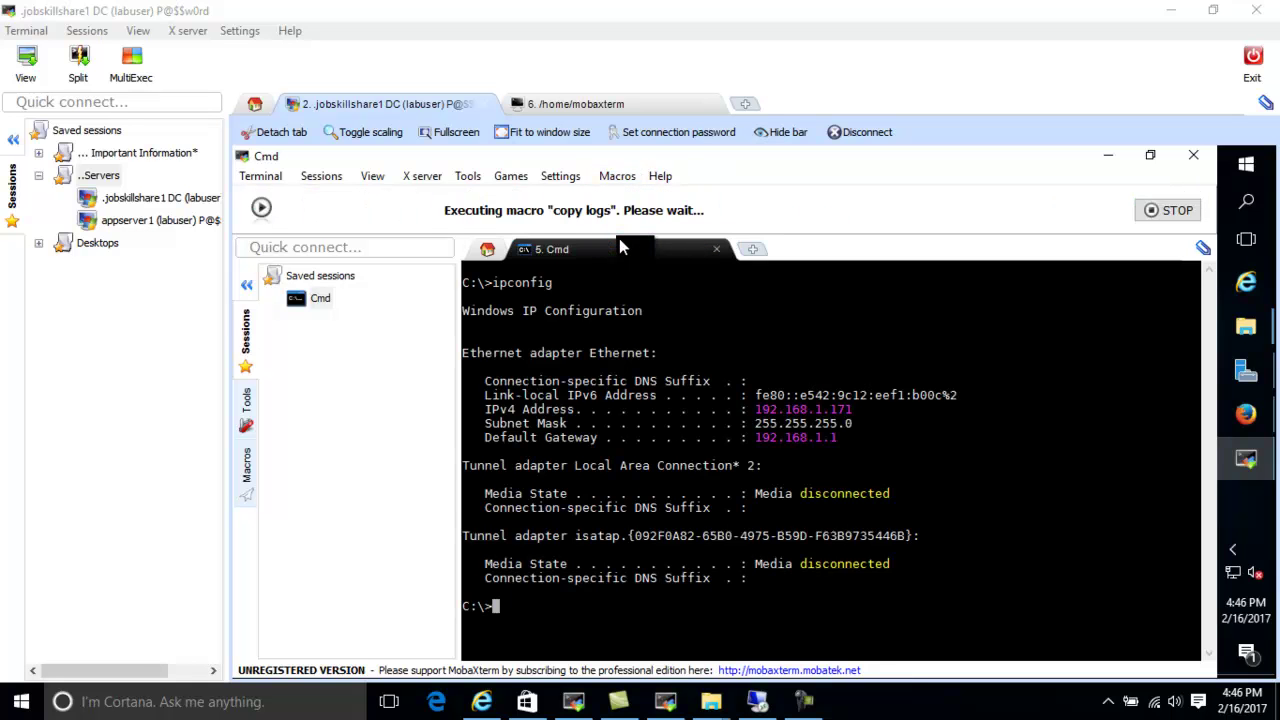
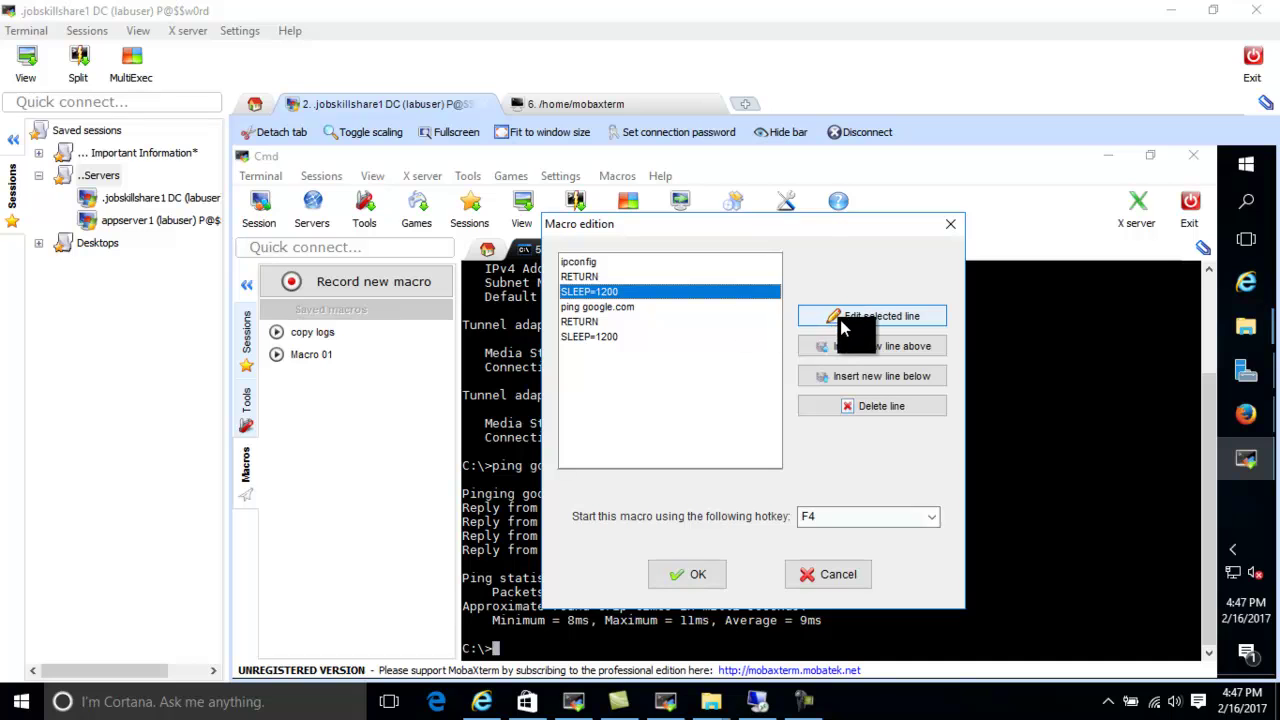
Examine the edit options for the macro's first SLEEP line without changing it.
left_click(840, 322)
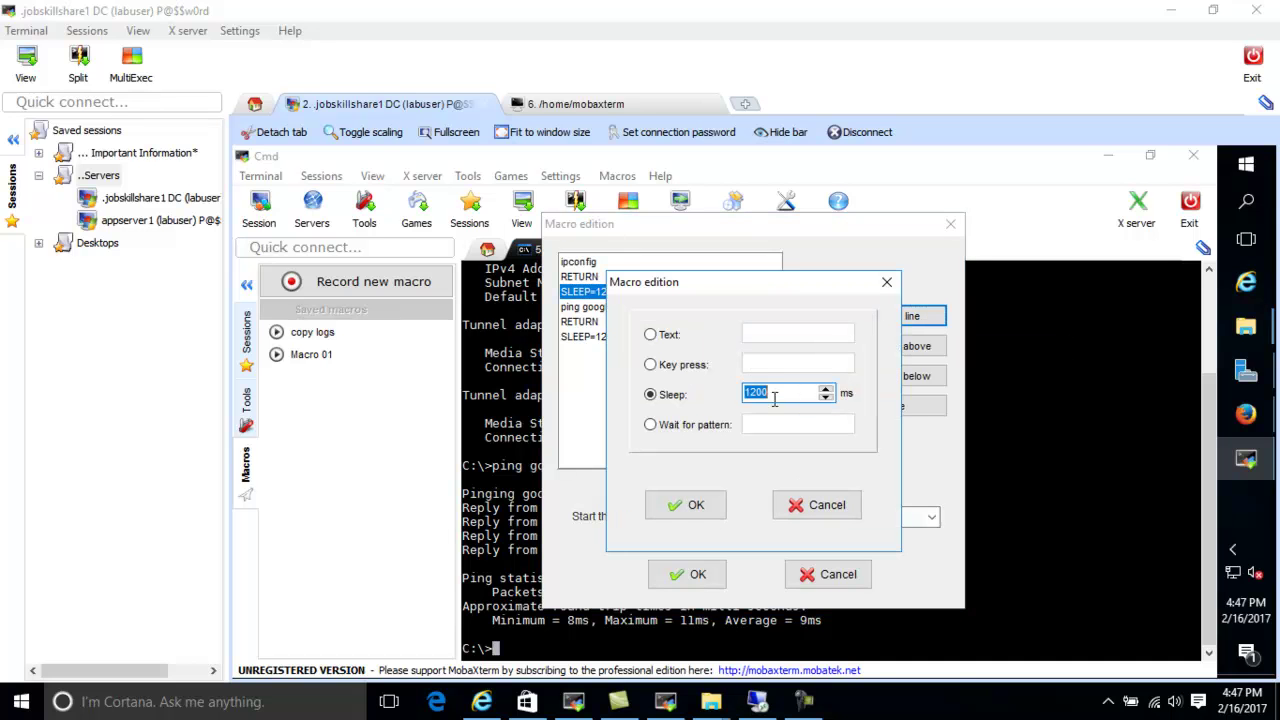
left_click(885, 288)
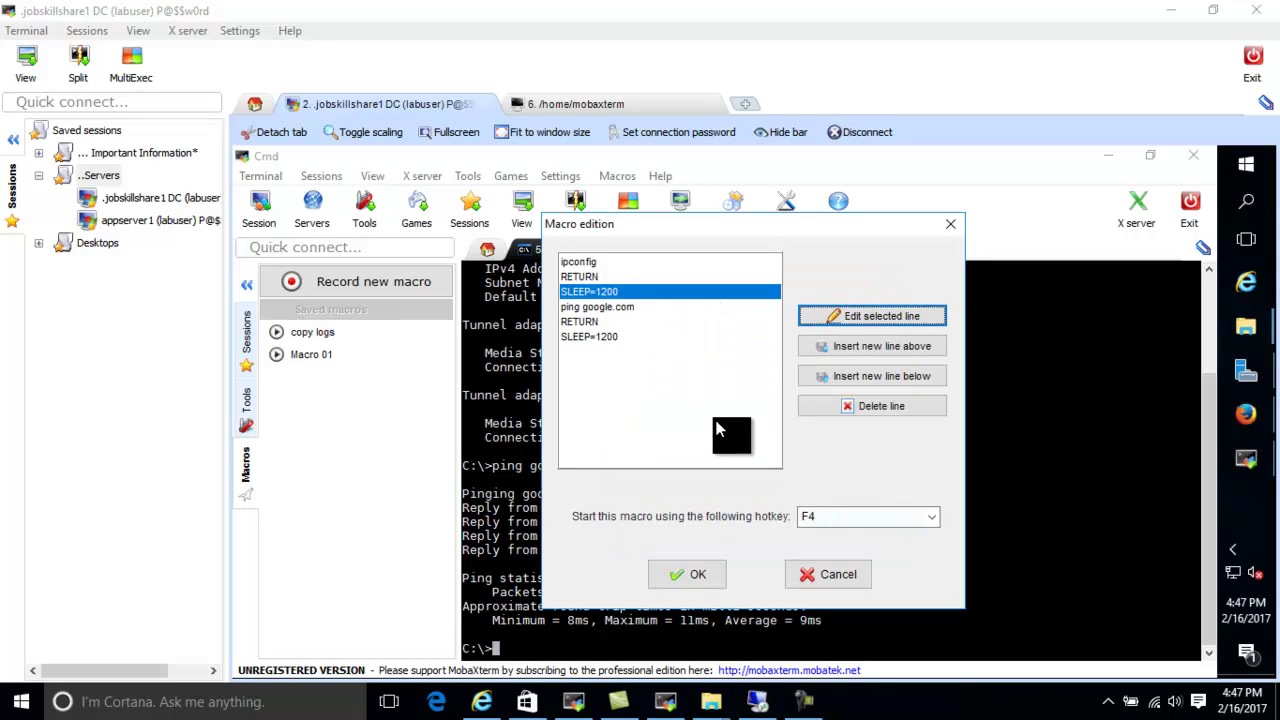
Save F4 as the copy logs macro's hotkey and run the macro in the Cmd session.
left_click(818, 518)
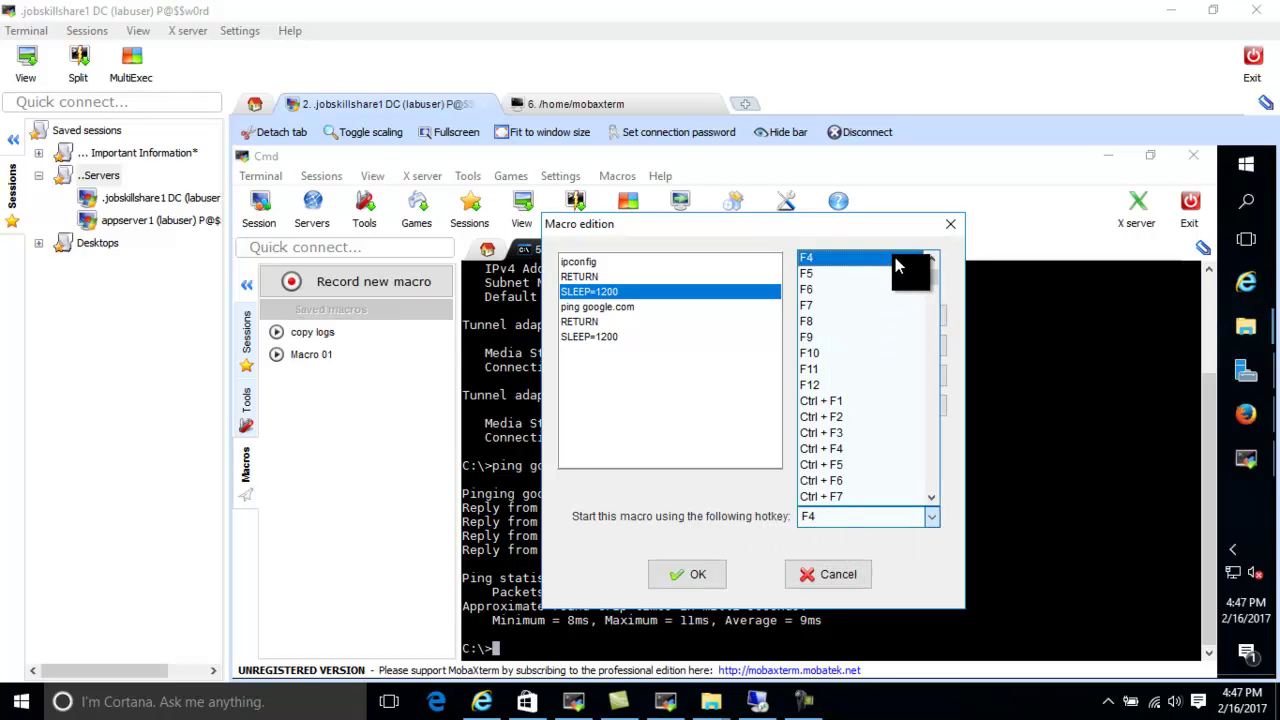
left_click(895, 259)
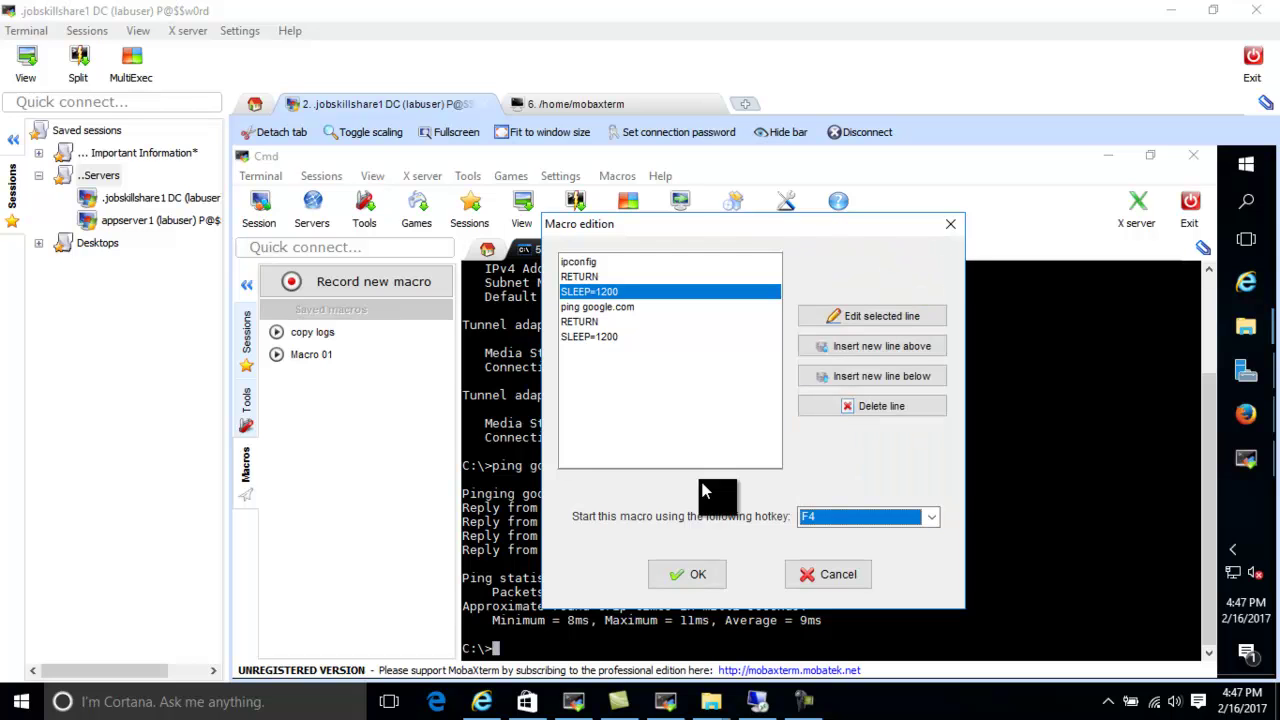
left_click(700, 574)
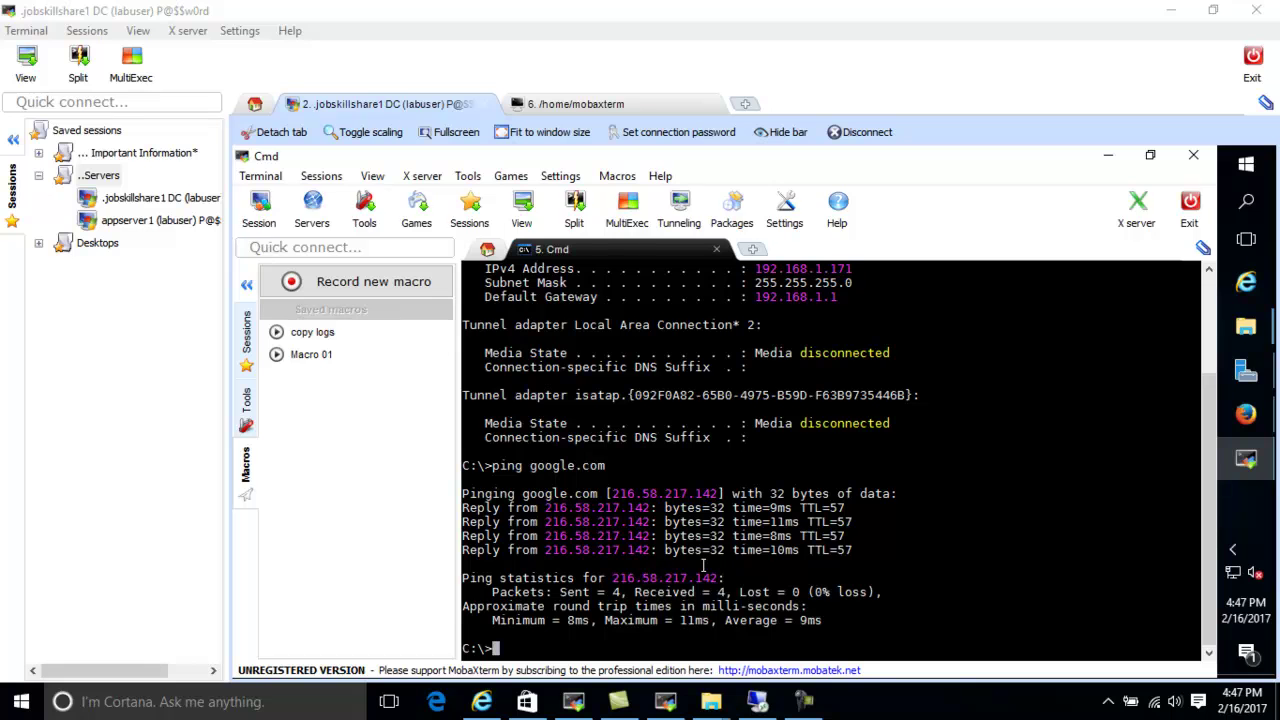
key("F4")
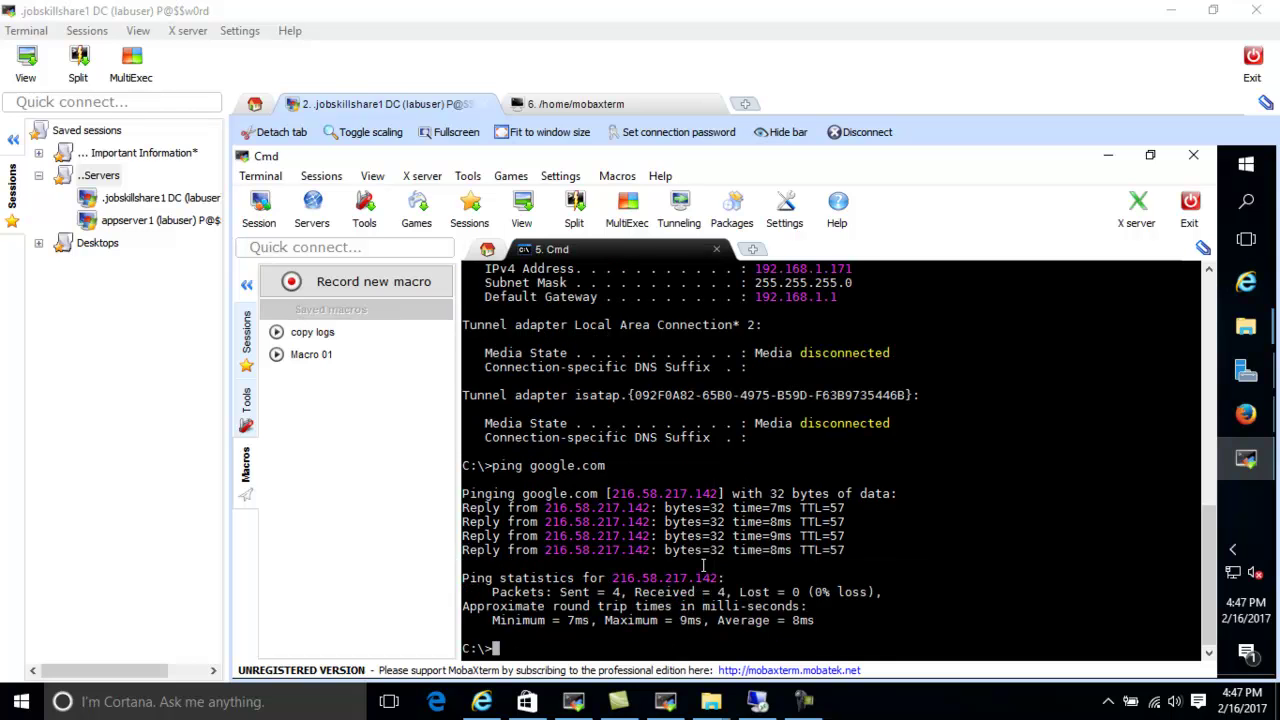
left_click(311, 345)
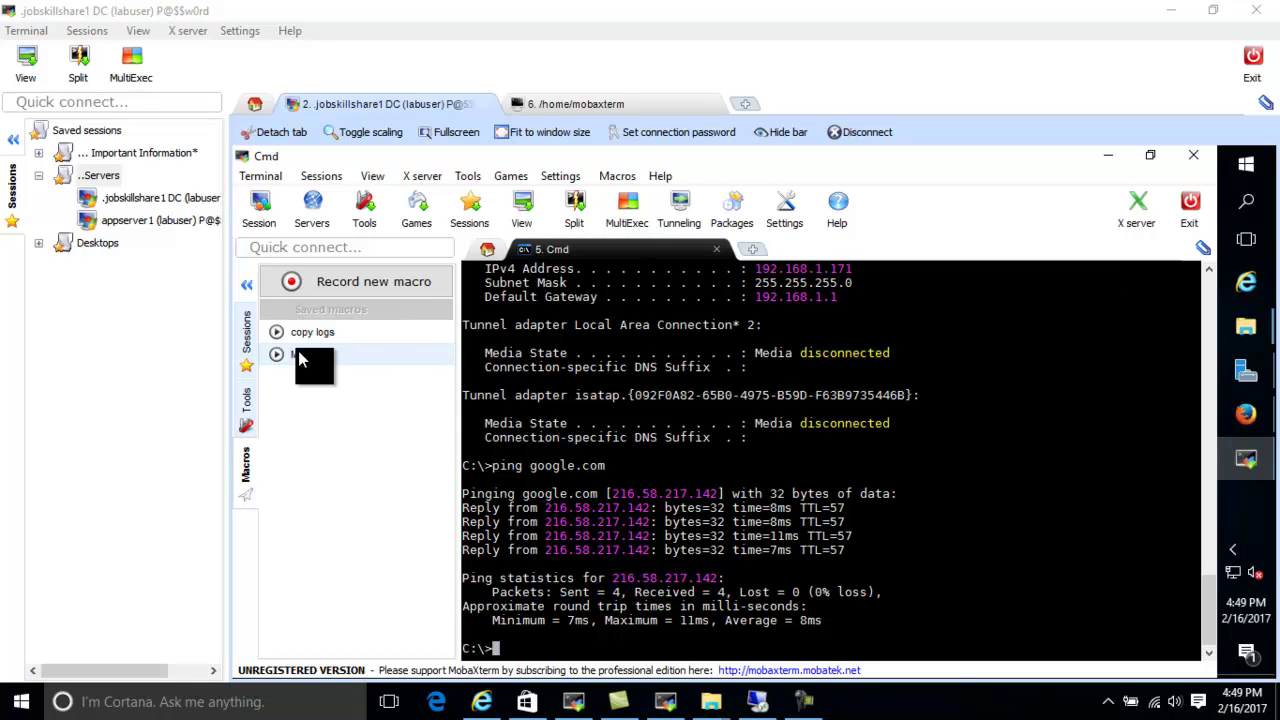
Browse the available tools down to the network section and view the list of open network ports.
left_click(252, 414)
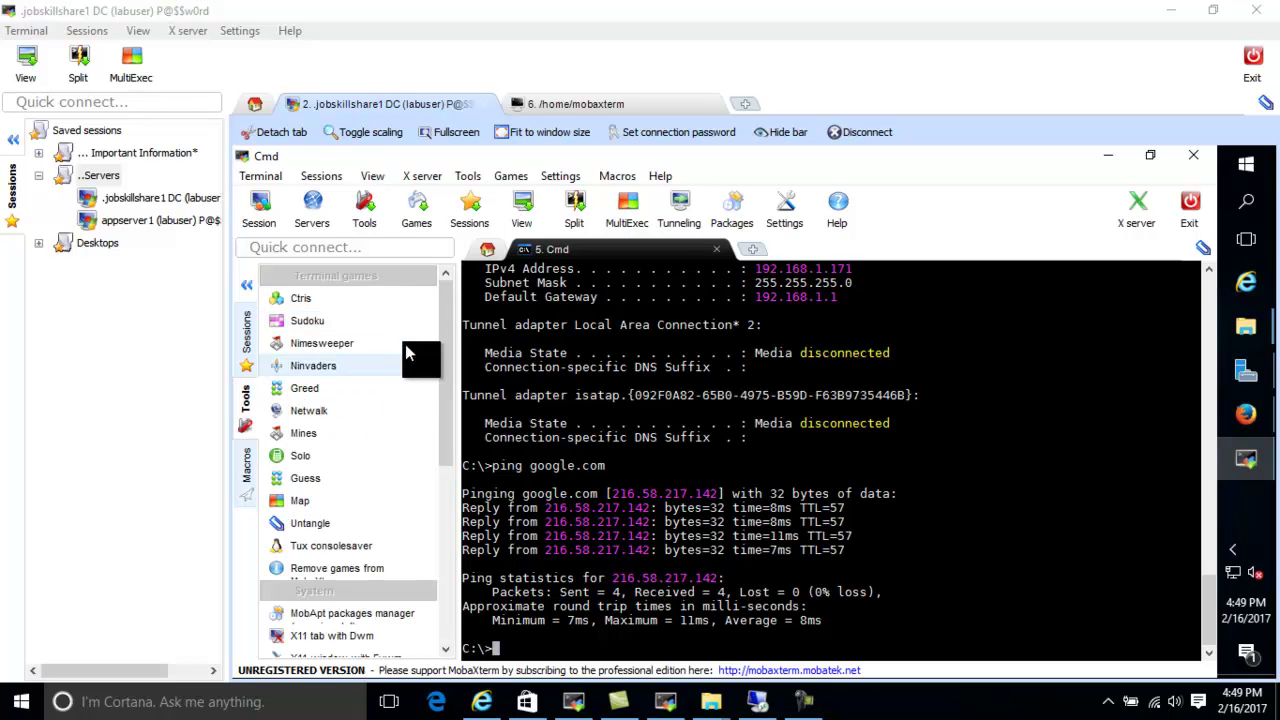
scroll(450, 393, "down", 1)
left_click_drag(450, 393, 433, 525)
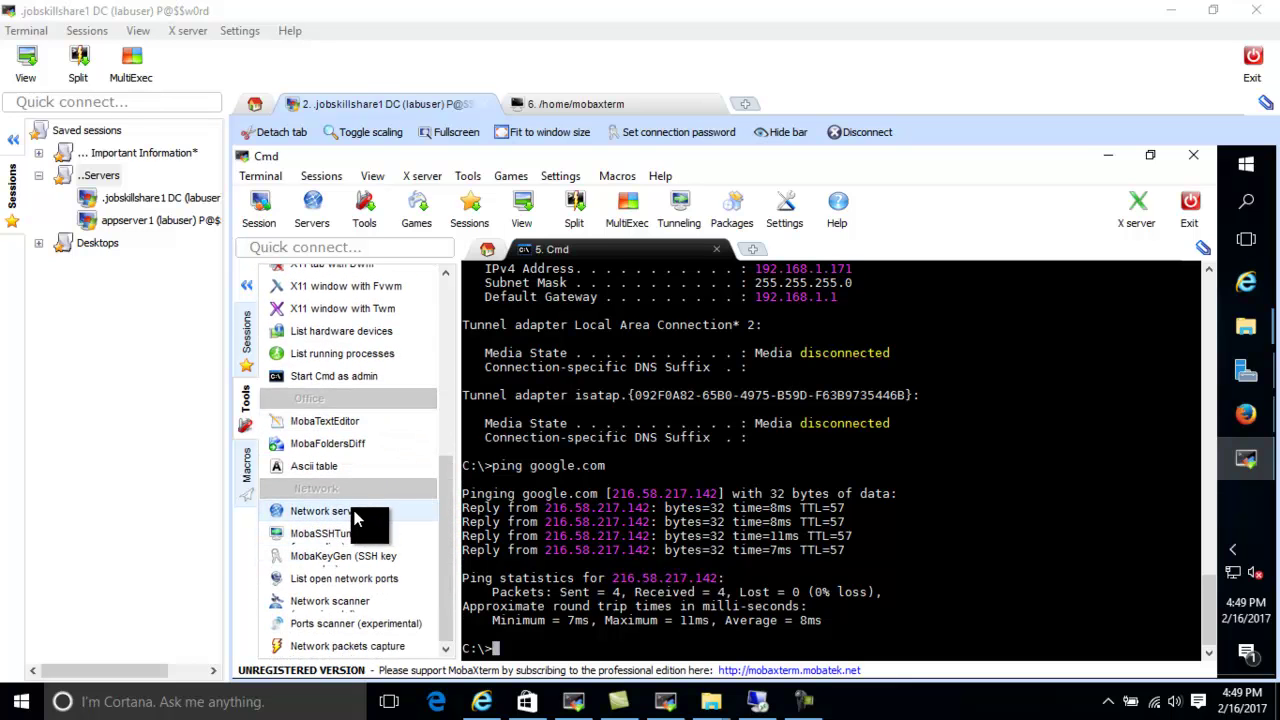
left_click(345, 578)
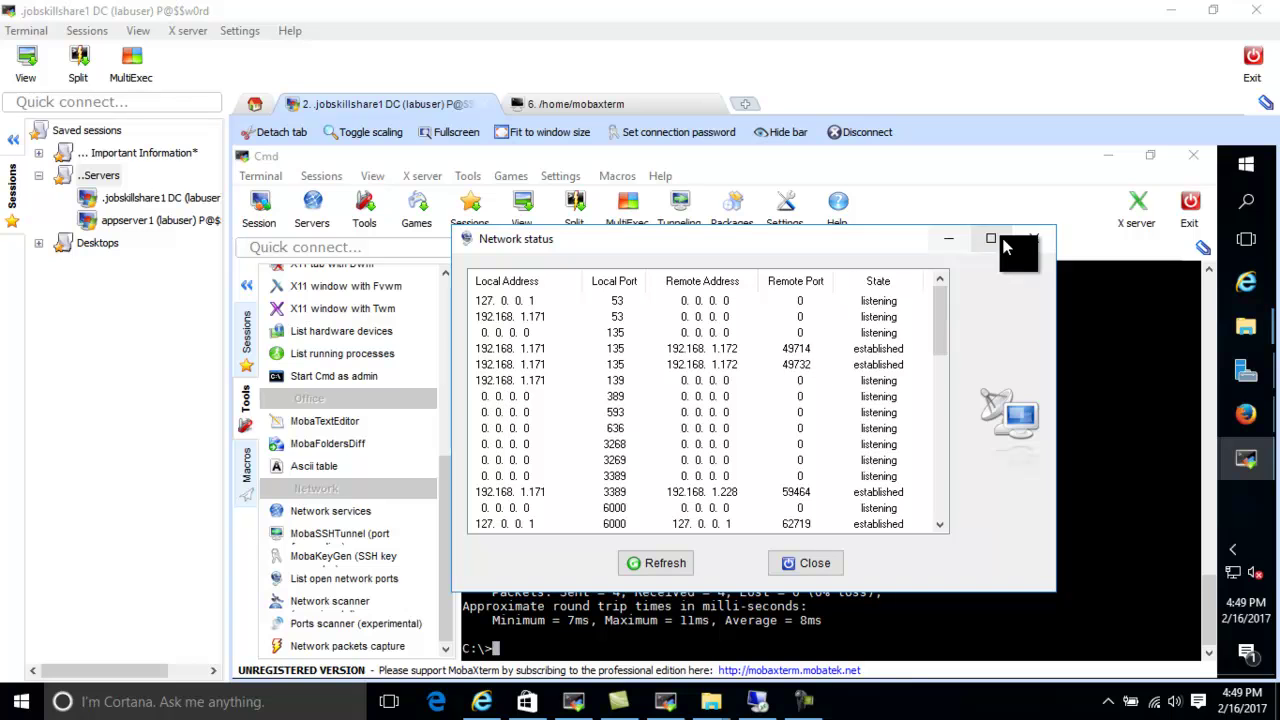
left_click(1034, 240)
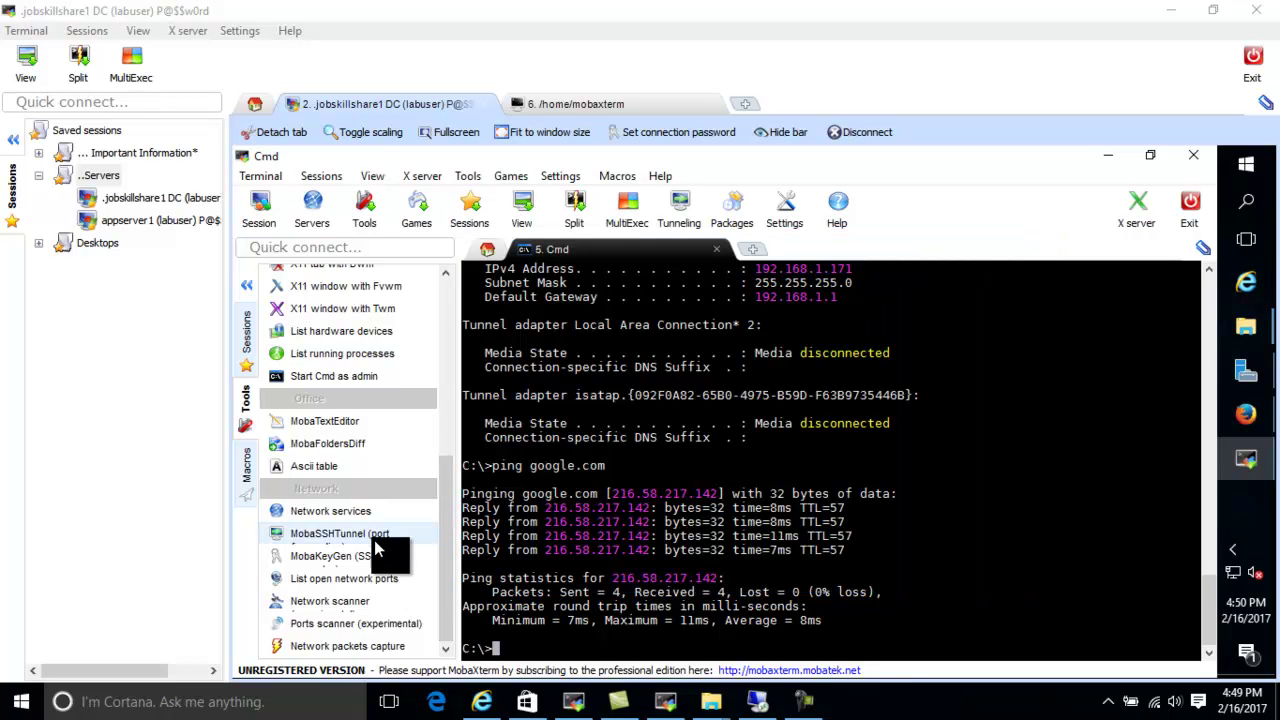
Run the network scanner over the 192.168.1.1 to 254 address range and close the scan window.
left_click(357, 608)
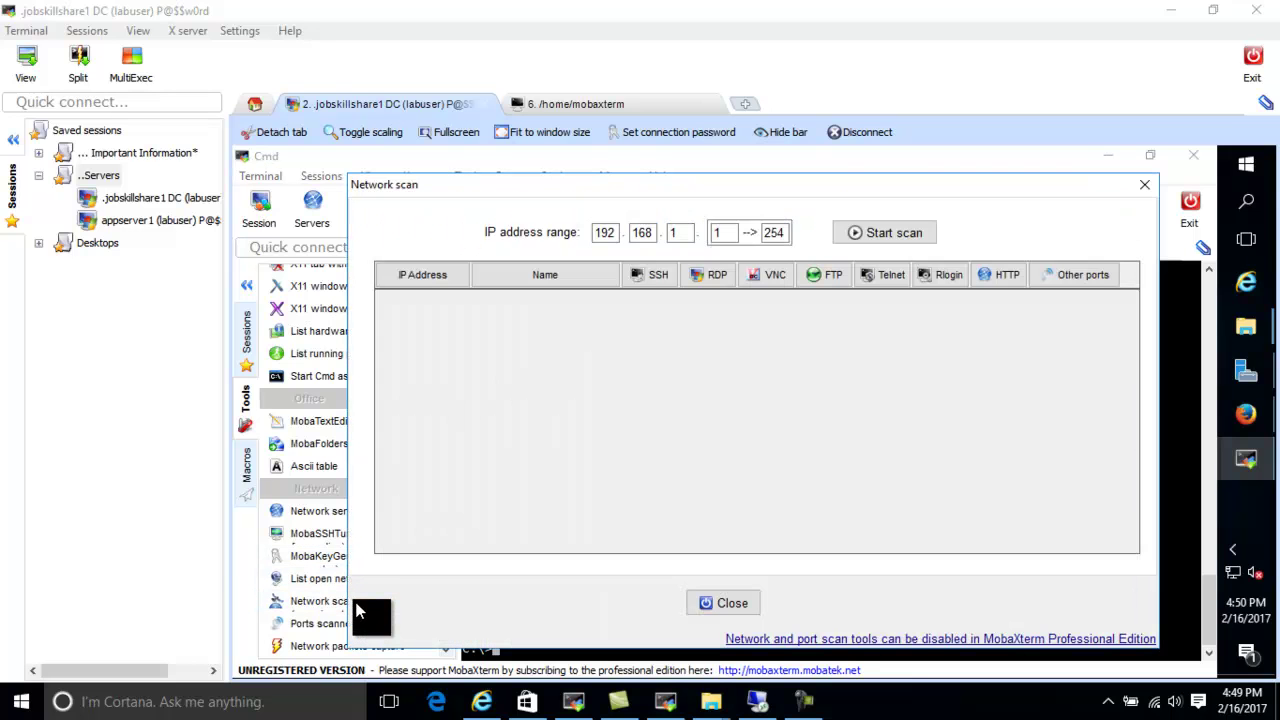
left_click(877, 238)
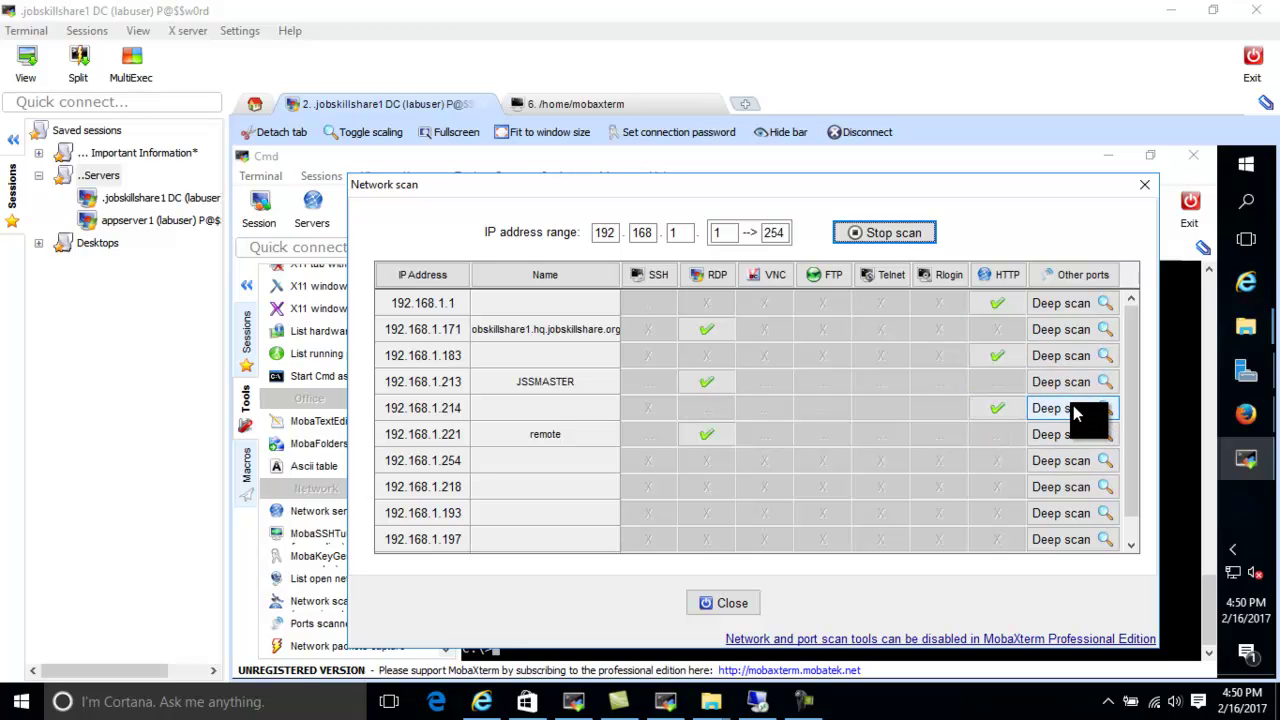
left_click(1145, 186)
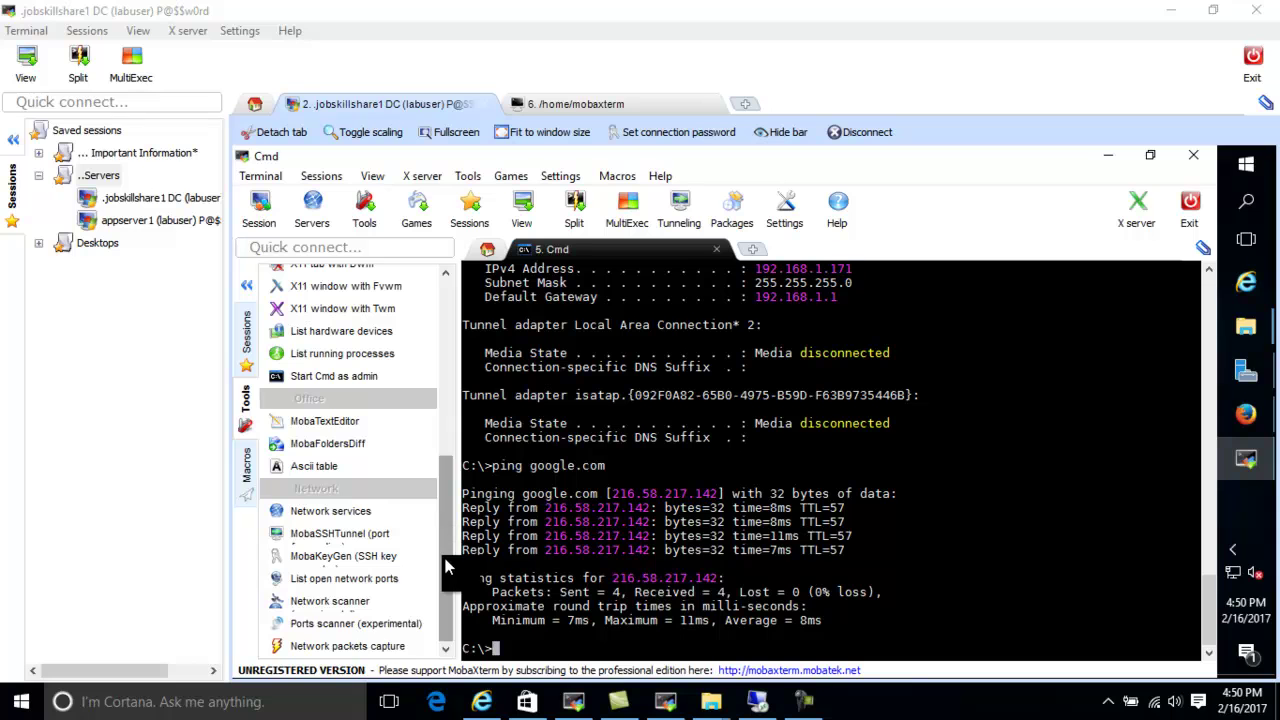
Run a network packets capture with raw data displayed, allowing MoTTY to make changes, and close the TCPCapture window.
left_click(360, 652)
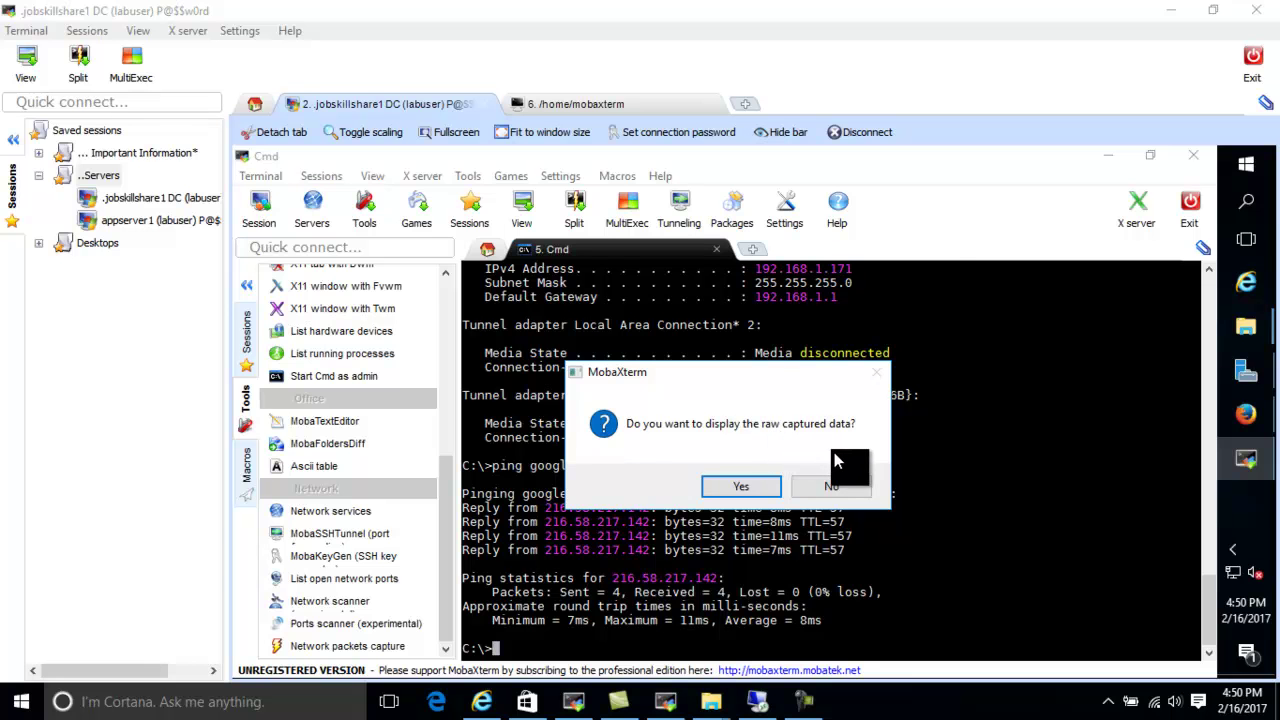
left_click(772, 484)
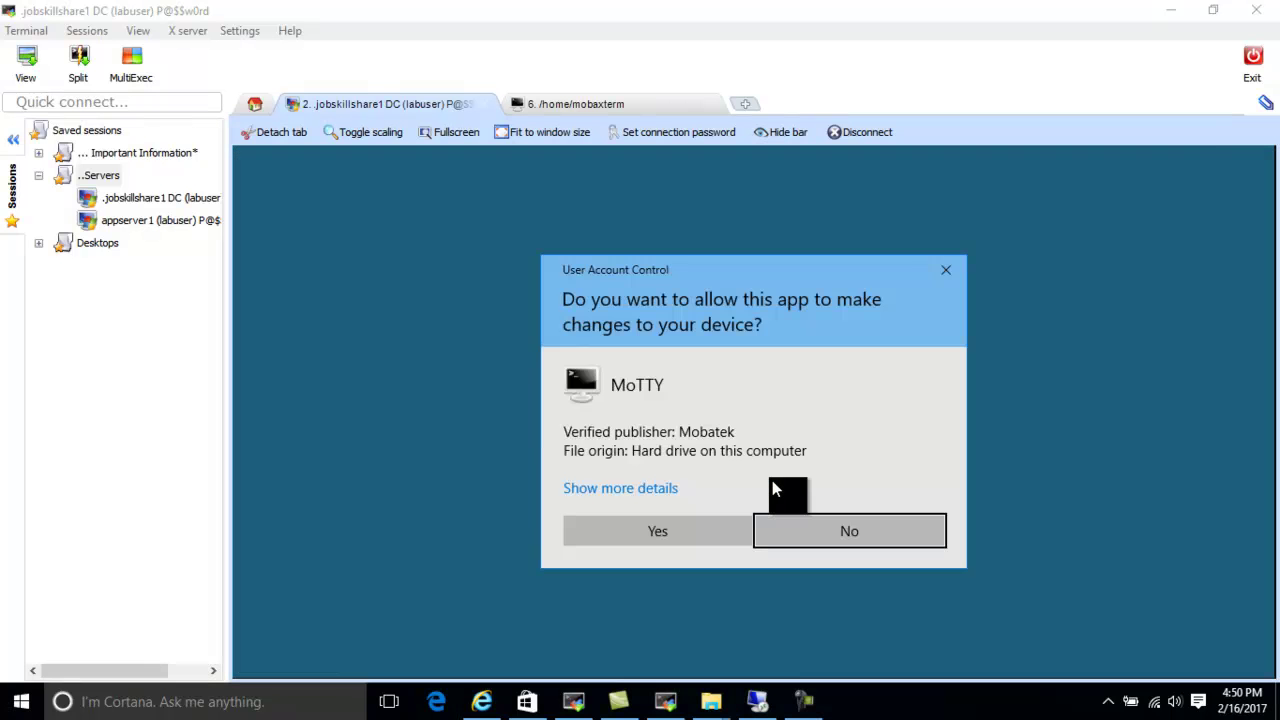
left_click(707, 527)
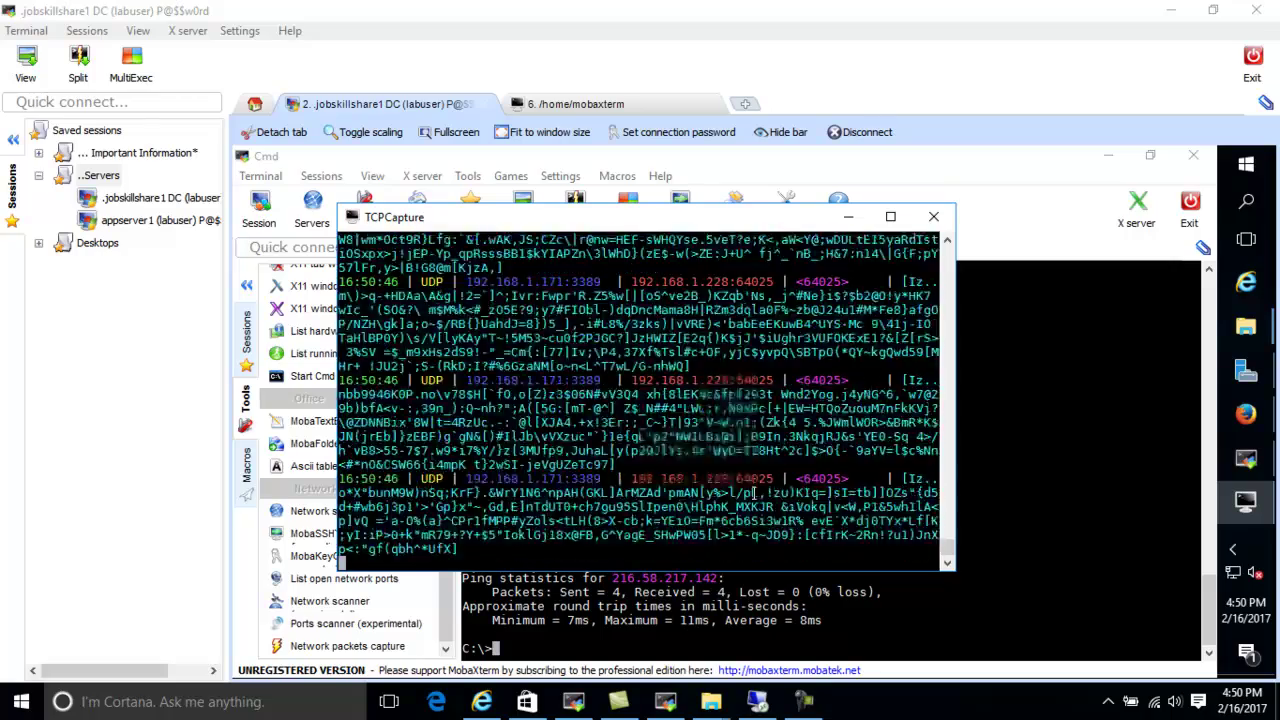
right_click(754, 493)
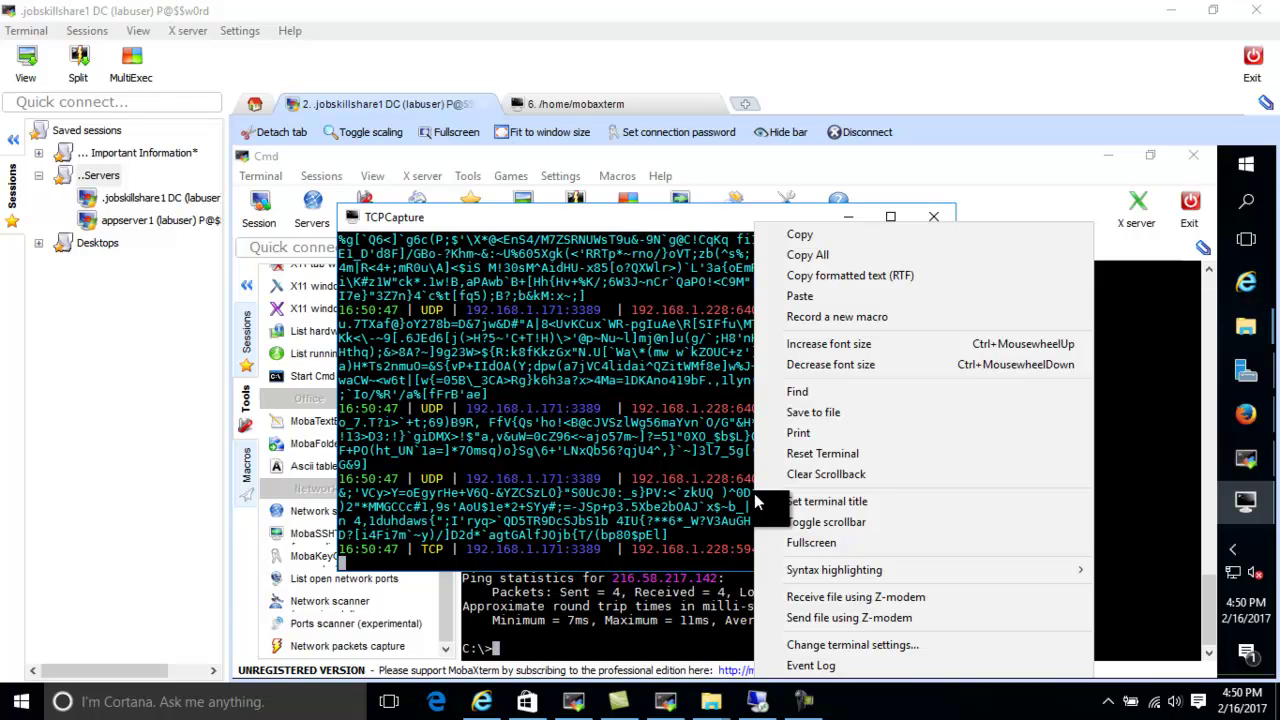
left_click(645, 507)
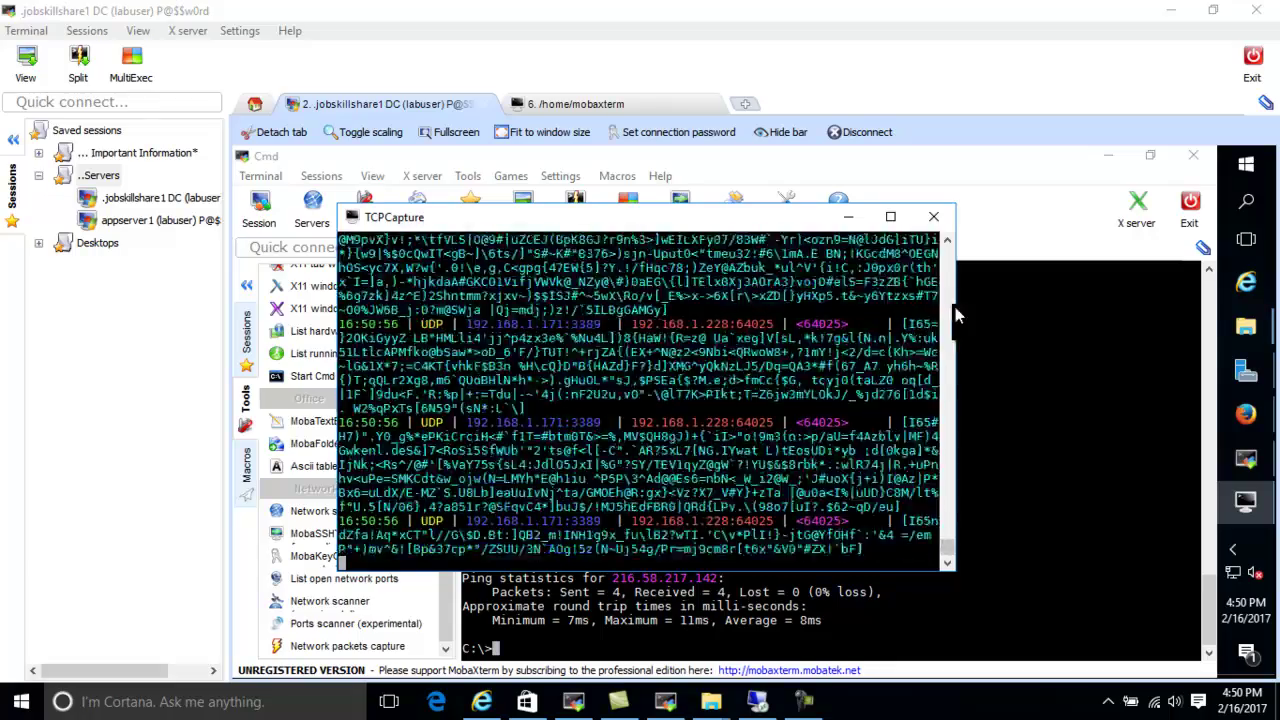
left_click(938, 219)
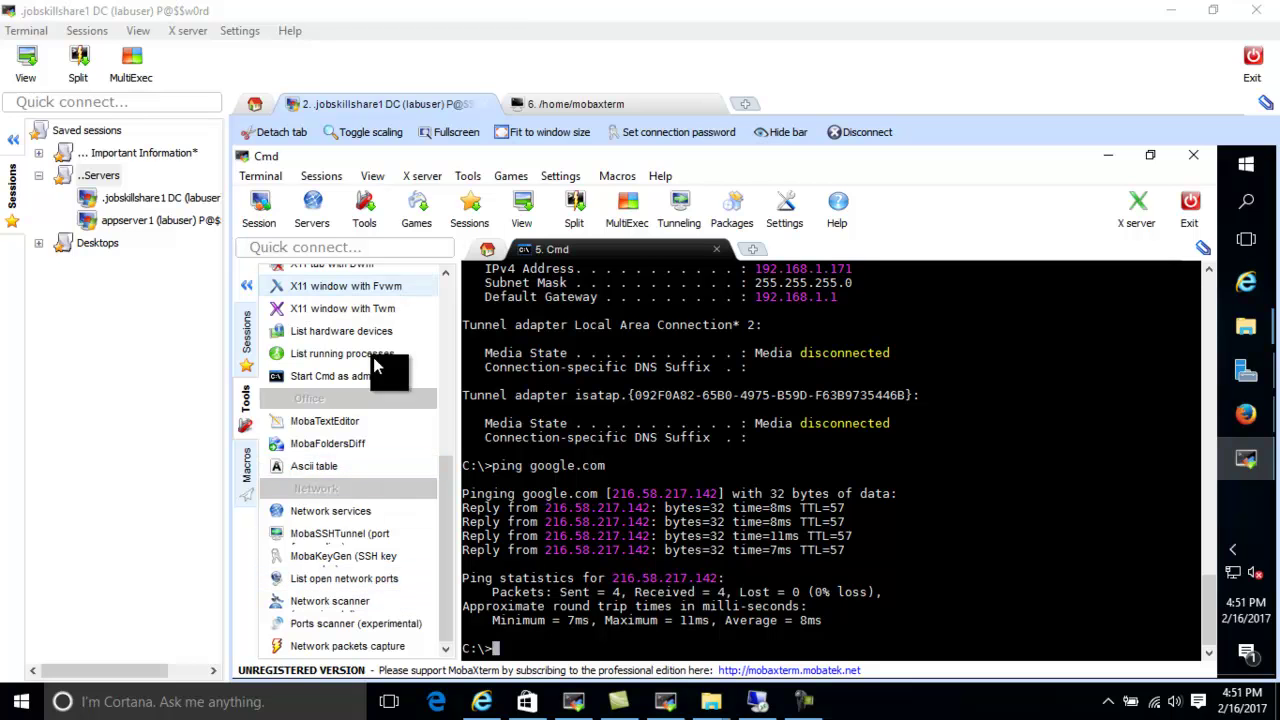
View the experimental ports scanner's IP address and port range options and close the scanner.
left_click(365, 624)
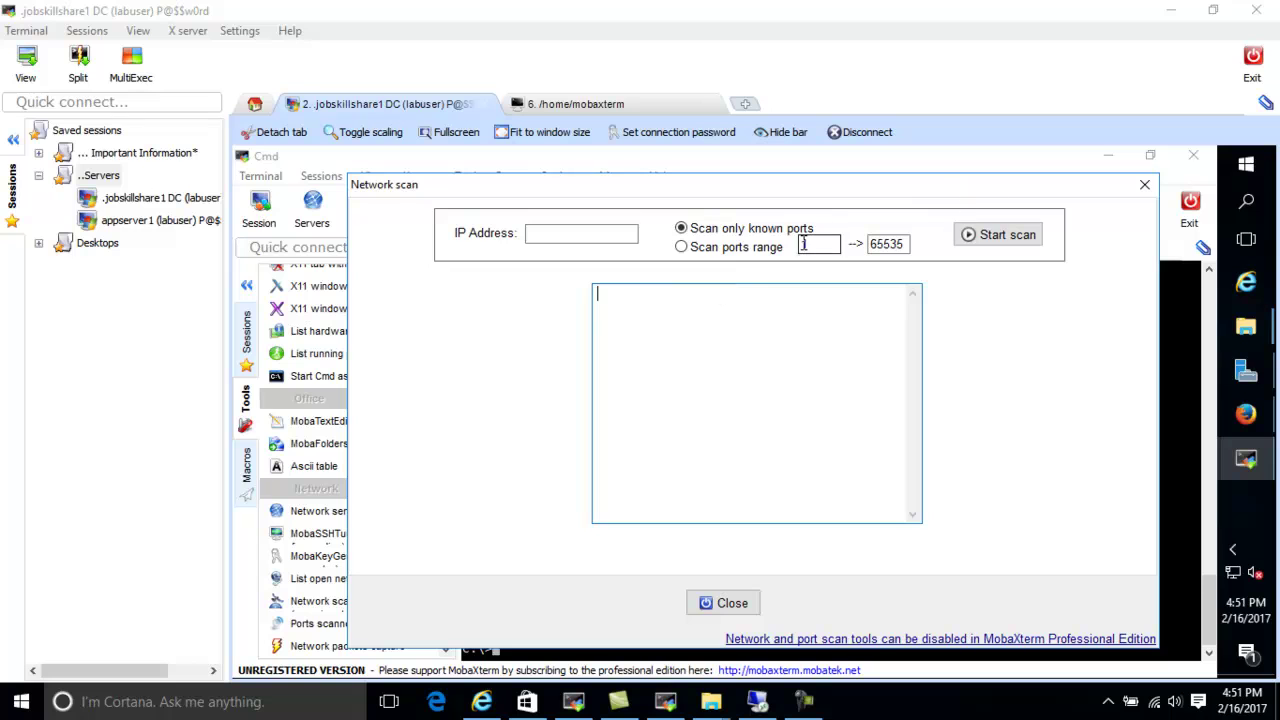
left_click(569, 235)
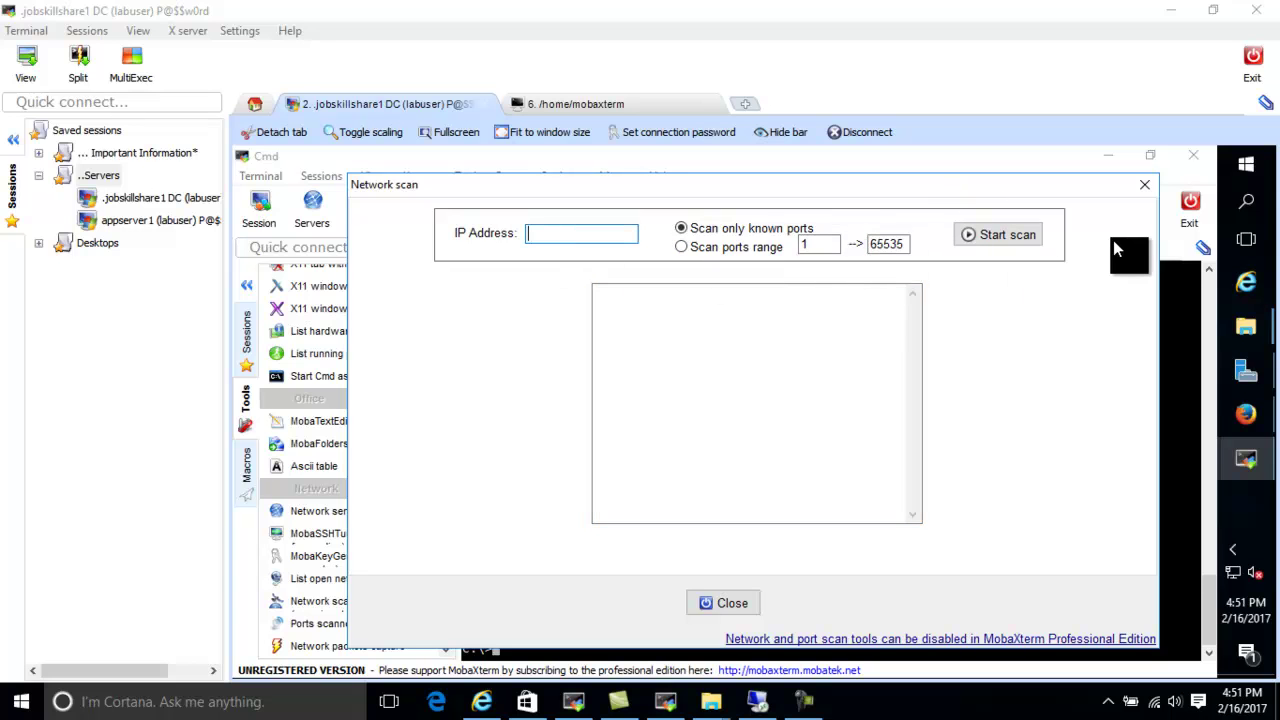
left_click(1144, 186)
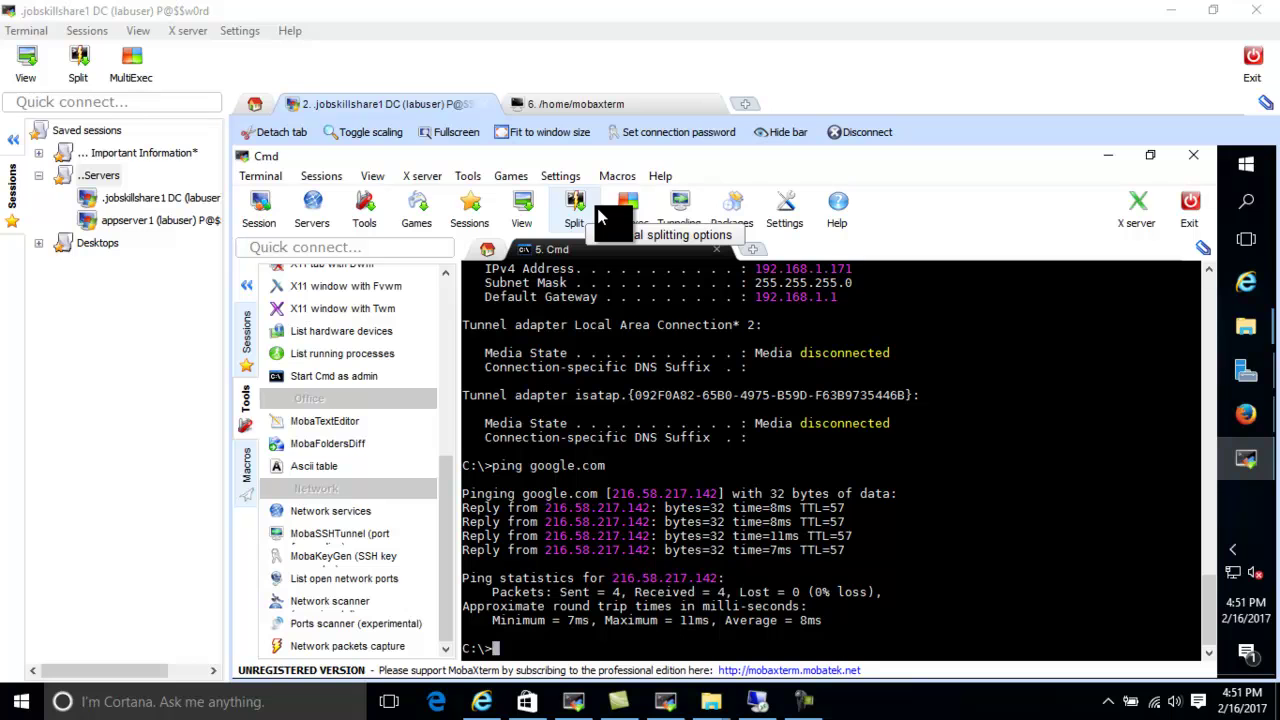
left_click_drag(703, 462, 590, 385)
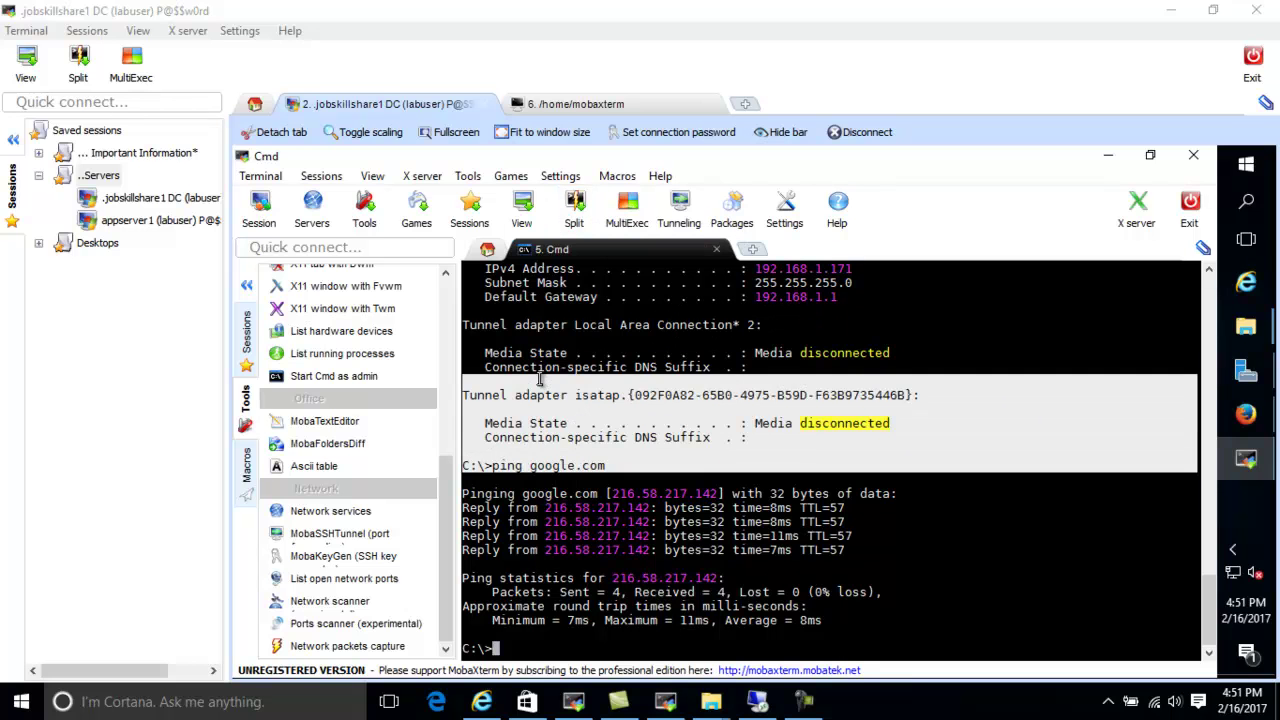
left_click(937, 344)
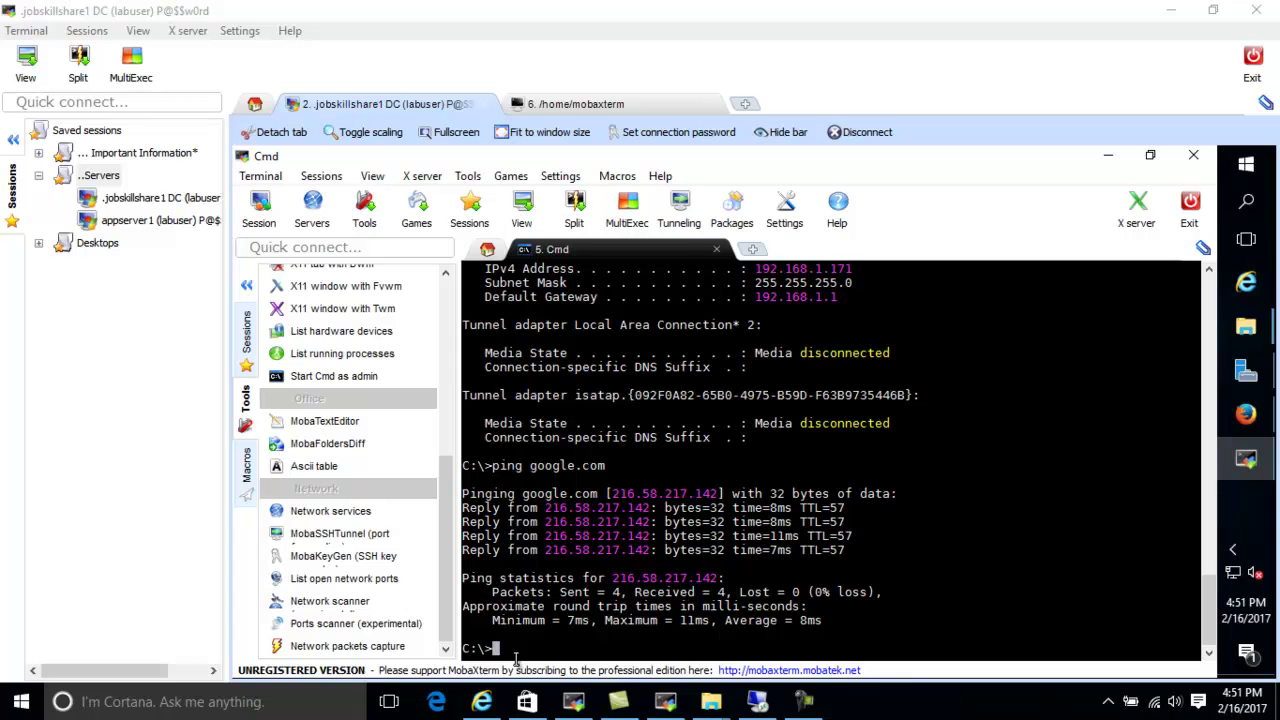
left_click_drag(824, 592, 740, 423)
left_click(738, 418)
right_click(878, 458)
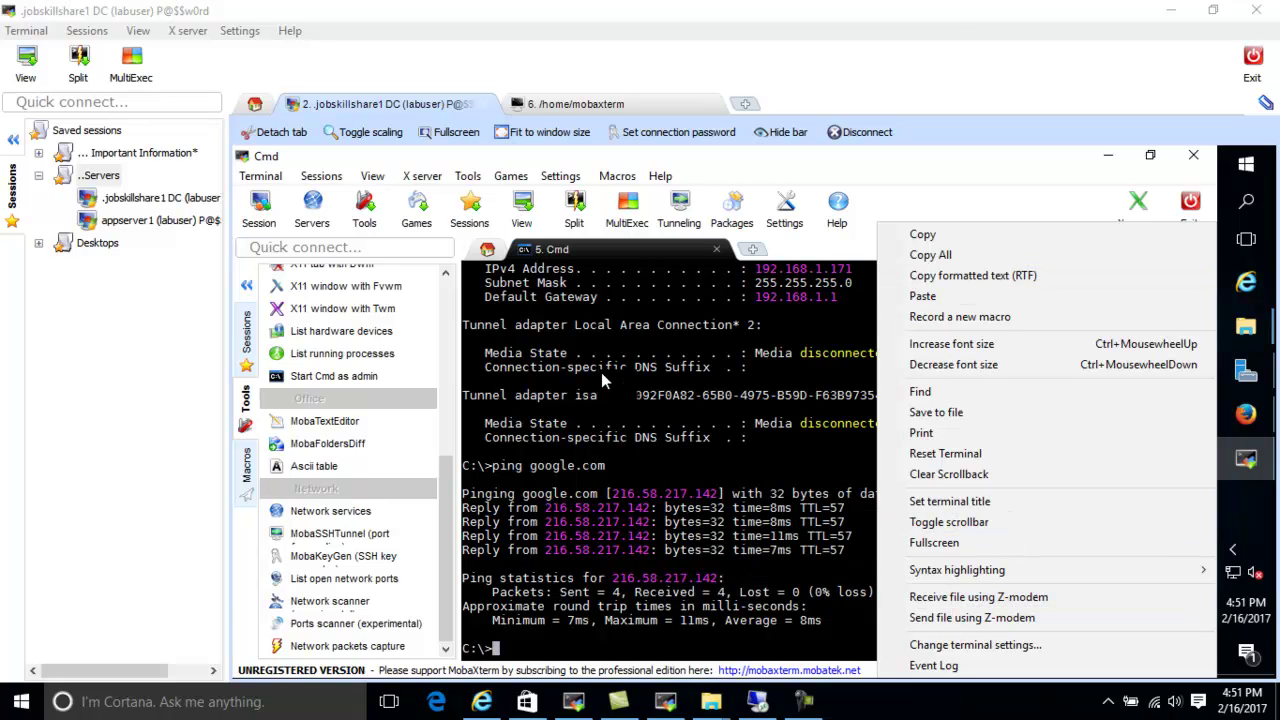
left_click(753, 335)
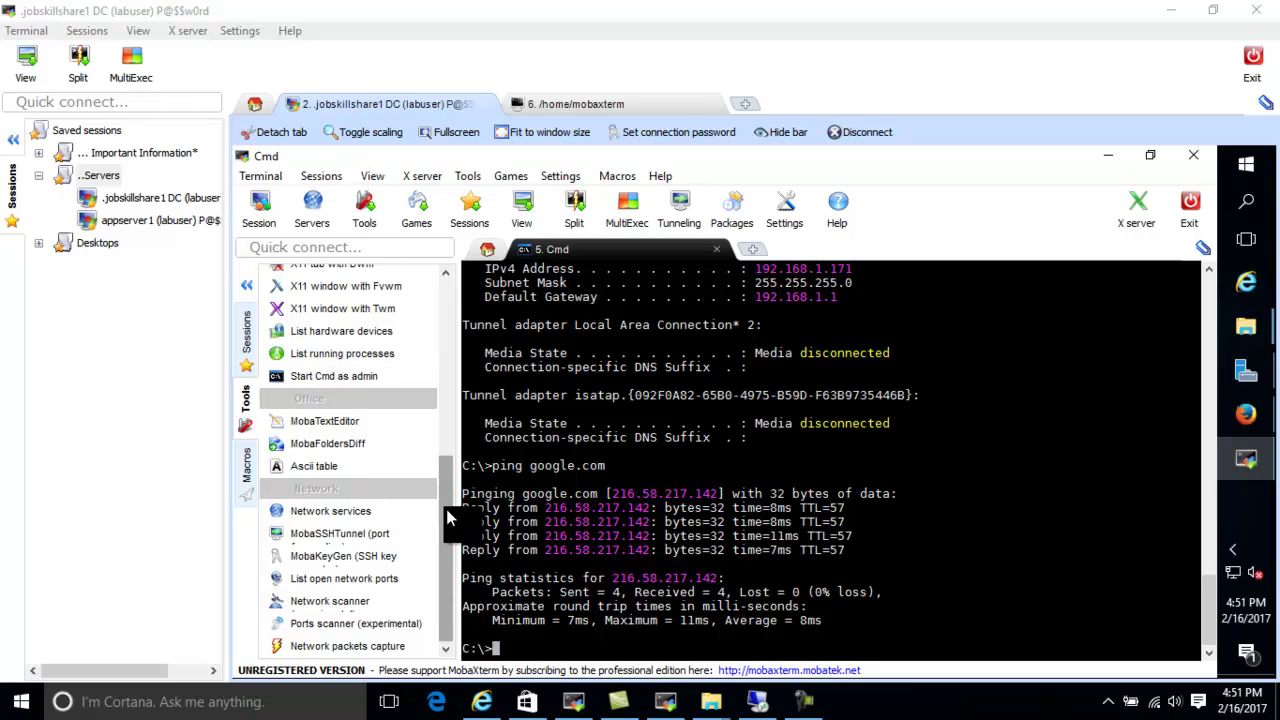
scroll(424, 334, "up", 5)
scroll(424, 334, "down", 5)
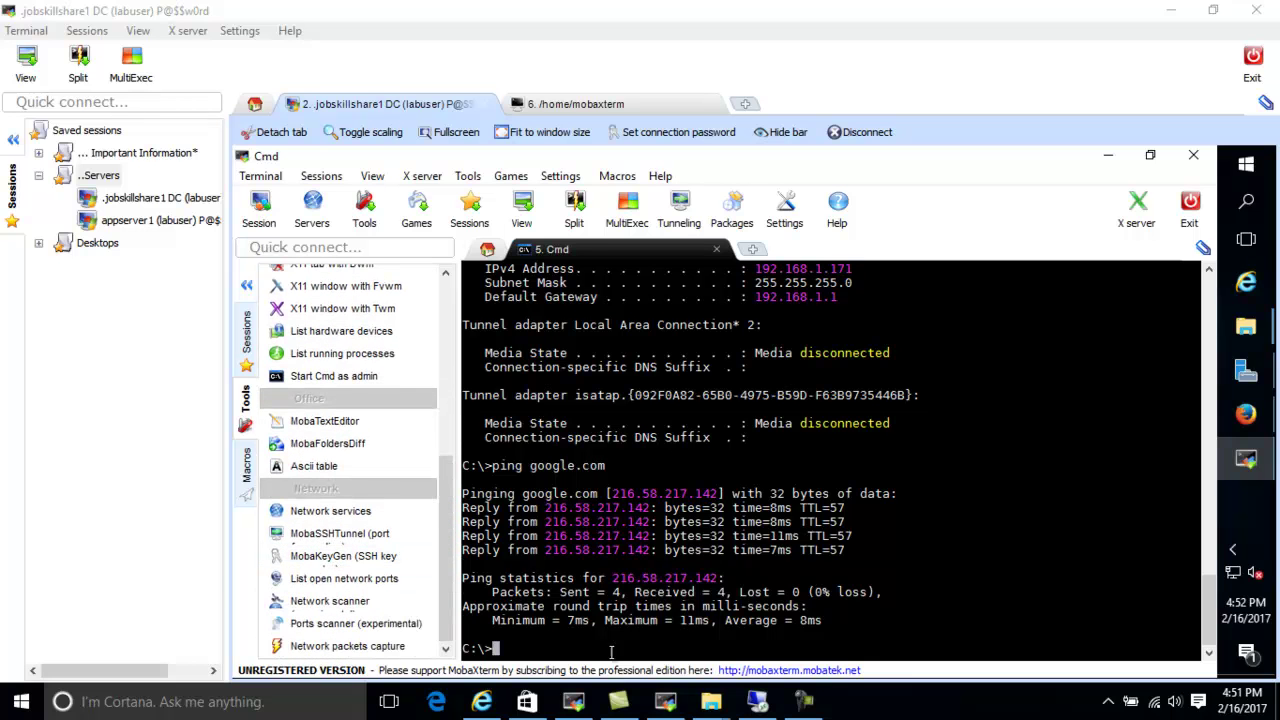
left_click_drag(549, 648, 477, 628)
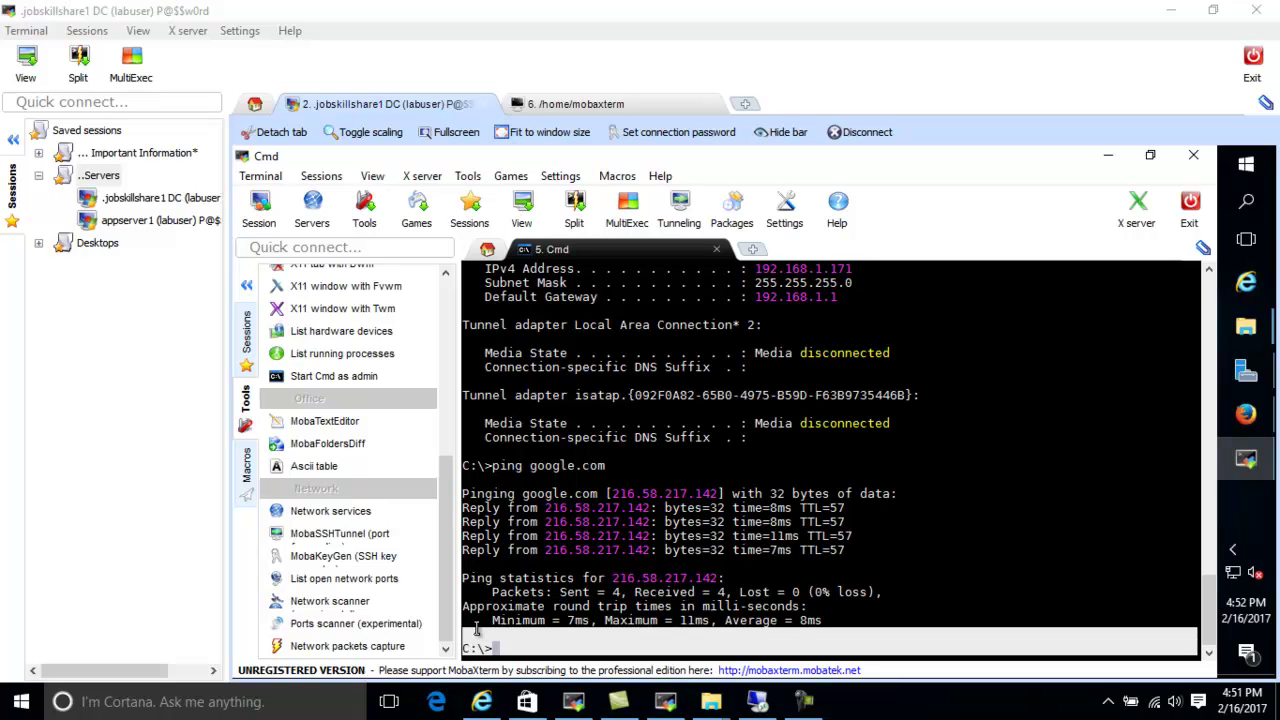
left_click(494, 633)
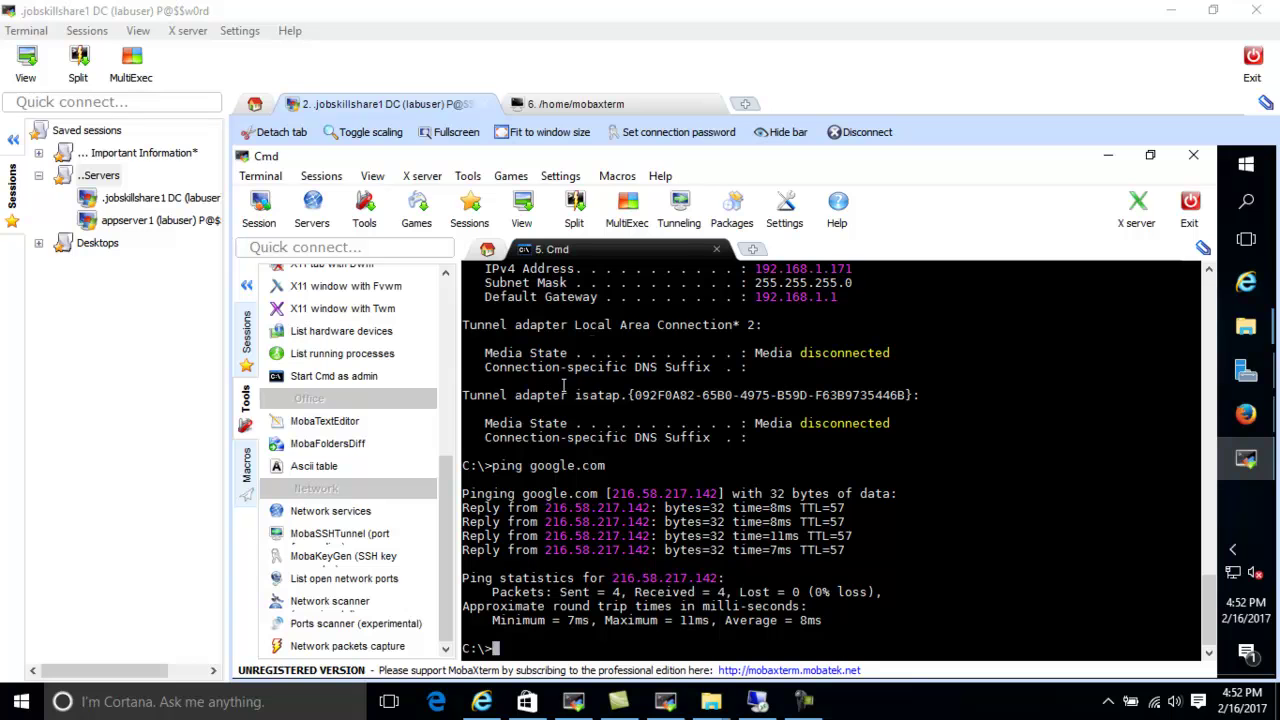
left_click_drag(470, 328, 795, 620)
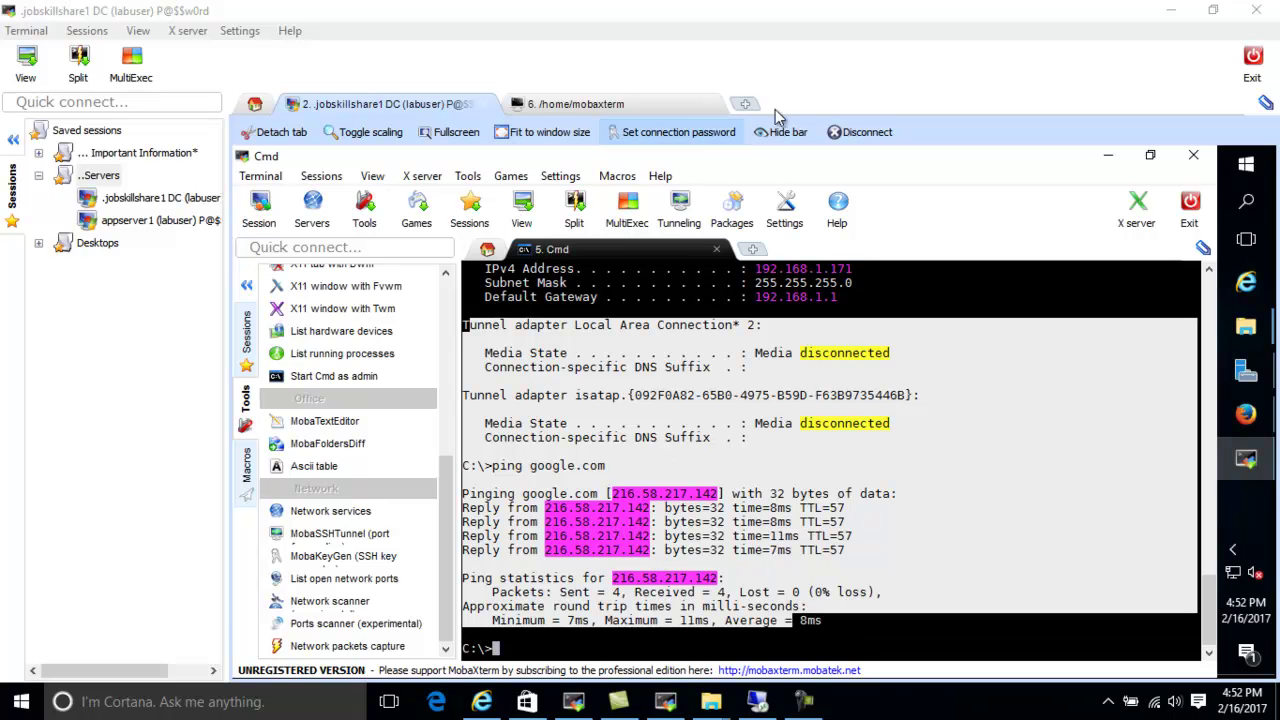
left_click(610, 352)
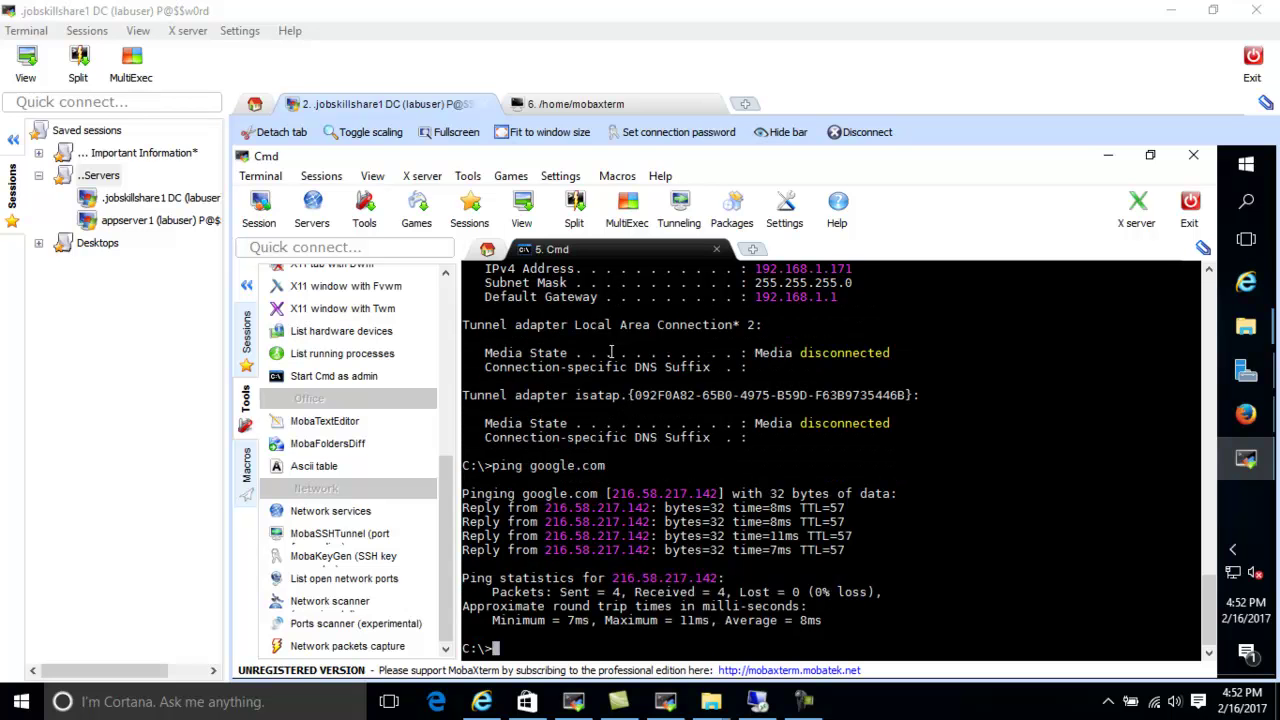